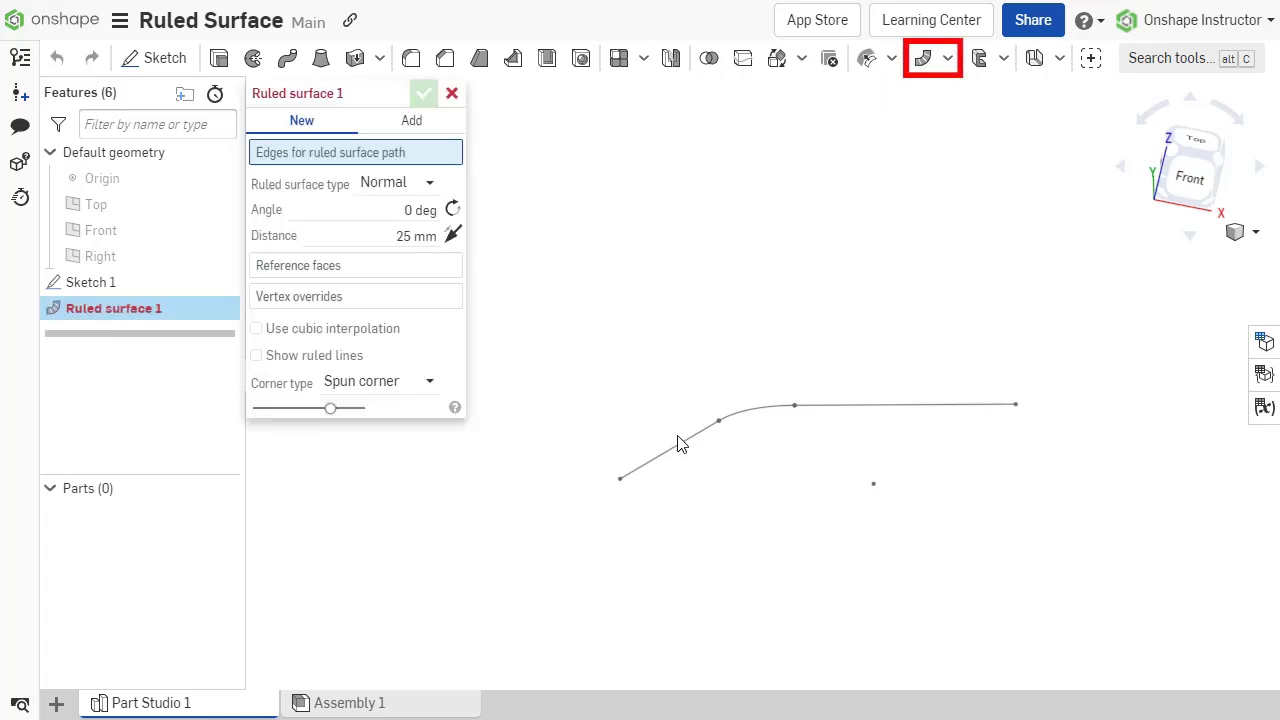
# Step: Build a ruled surface along the three Sketch 1 edges with ruled lines displayed
pyautogui.click(690, 437)
pyautogui.click(760, 413)
pyautogui.click(851, 405)
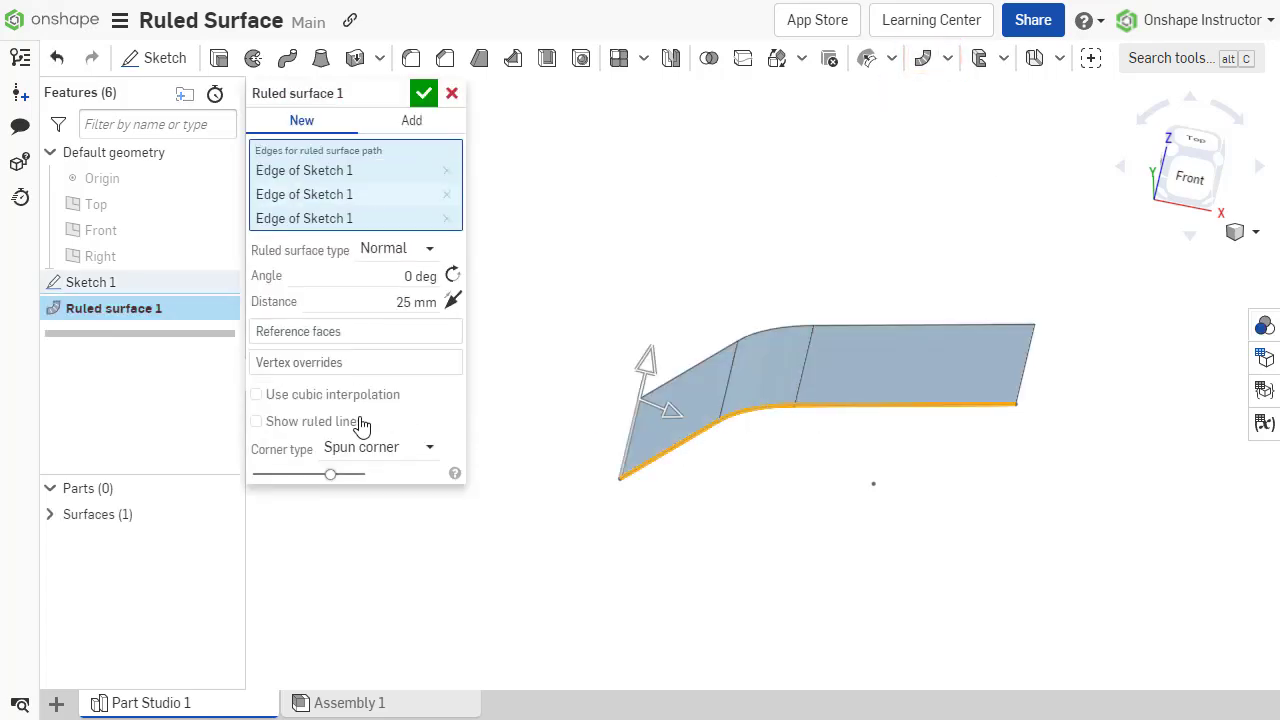
pyautogui.click(258, 421)
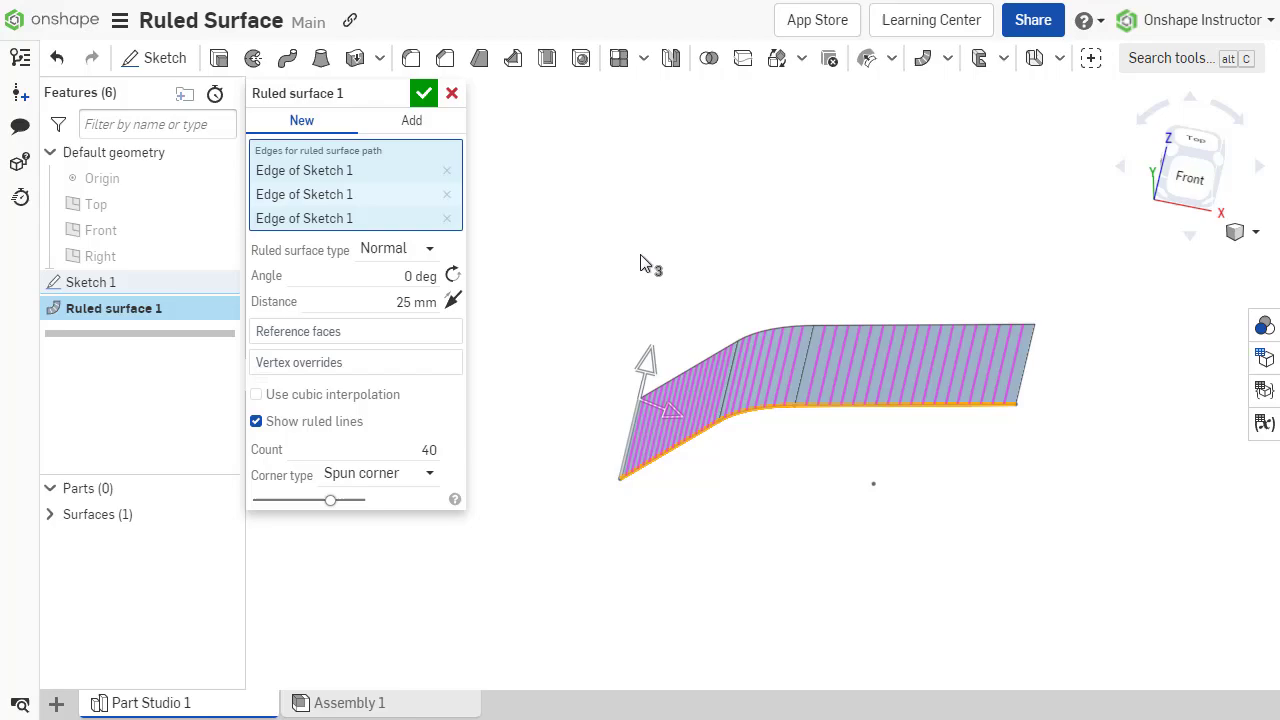
pyautogui.moveTo(651, 266); pyautogui.dragTo(589, 283, button='right')
pyautogui.moveTo(589, 283); pyautogui.dragTo(621, 270, button='right')
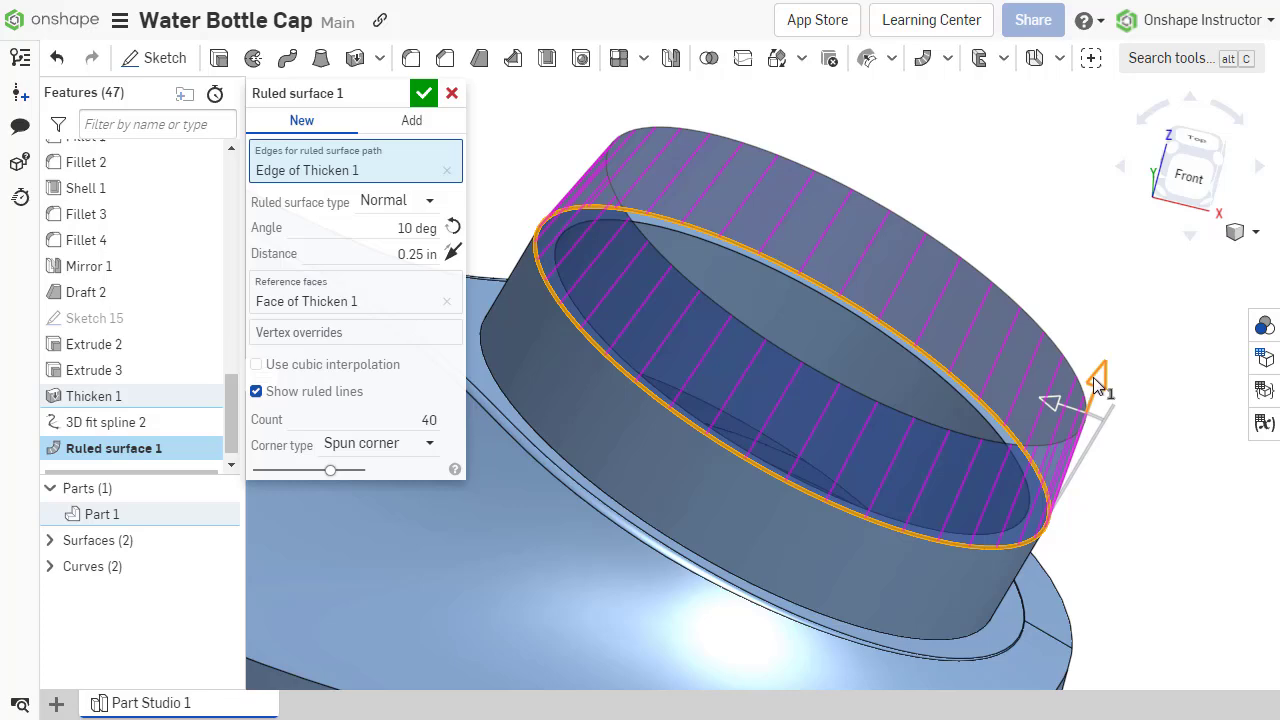
# Step: Shorten the surface distance to 0.264 in and accept the ruled surface
pyautogui.moveTo(1093, 377); pyautogui.dragTo(1048, 408)
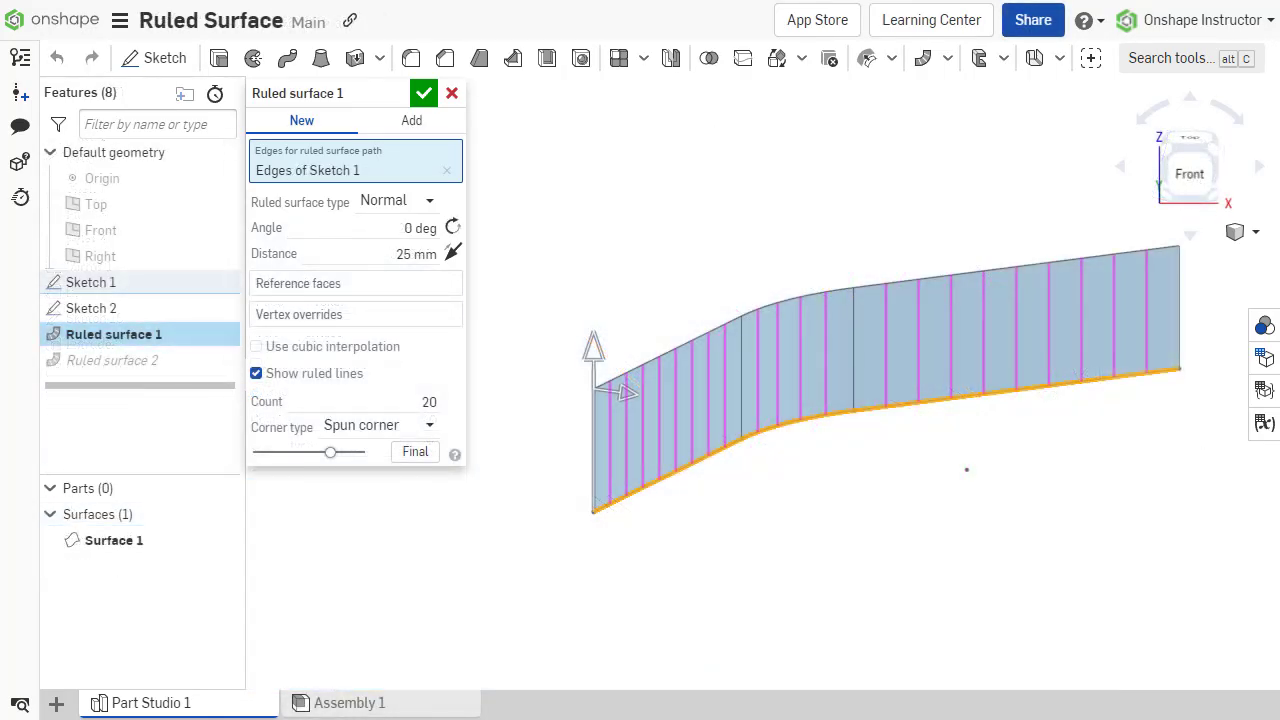
pyautogui.scroll(5, 603, 431)
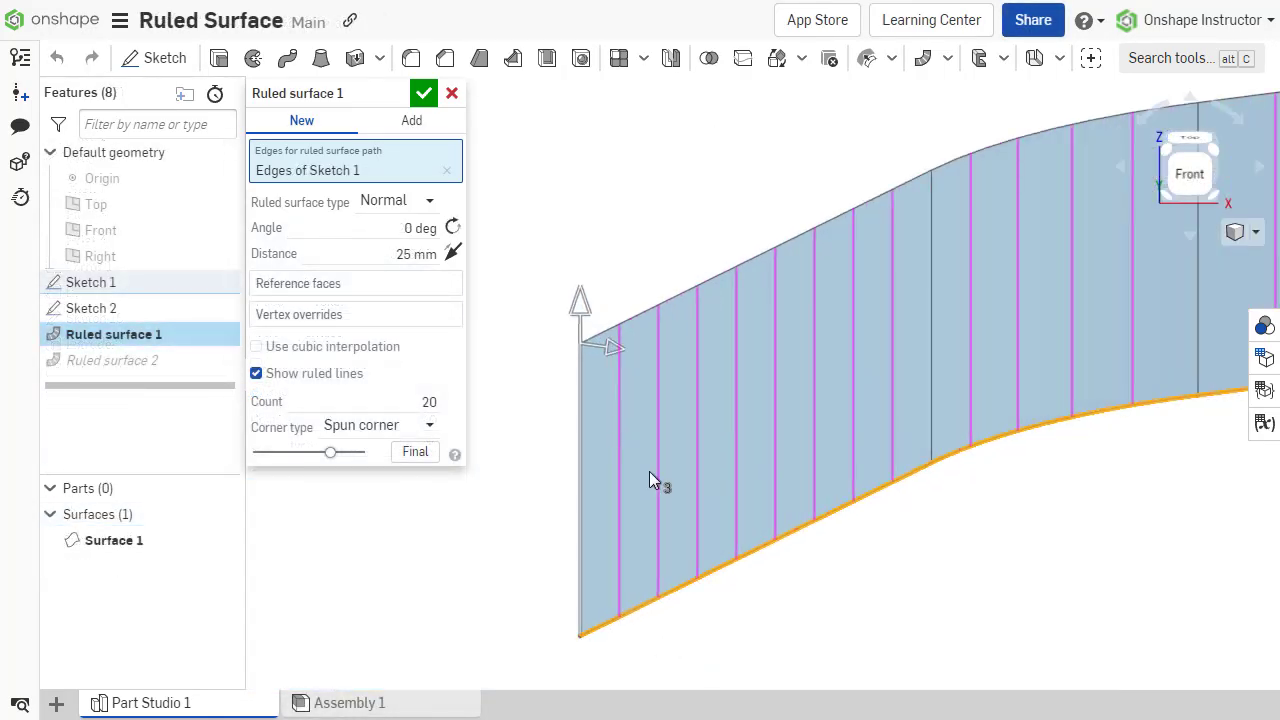
pyautogui.moveTo(658, 467); pyautogui.dragTo(708, 397, button='middle')
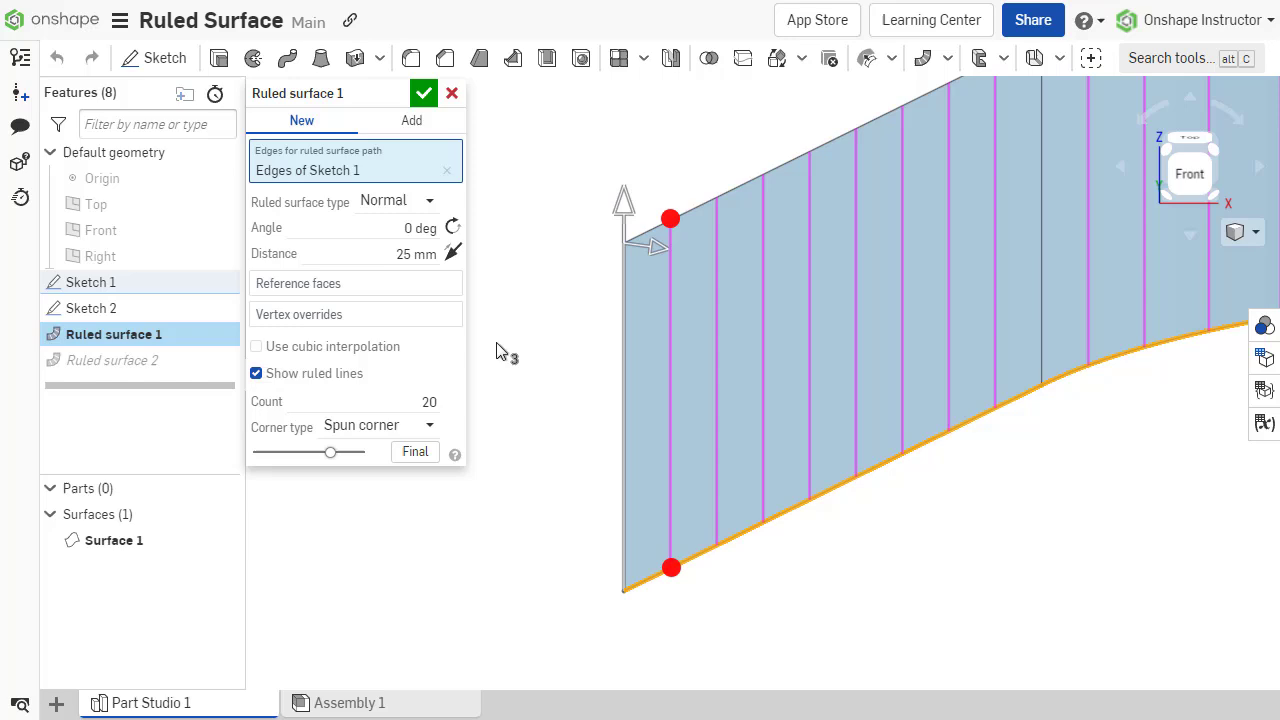
pyautogui.click(424, 94)
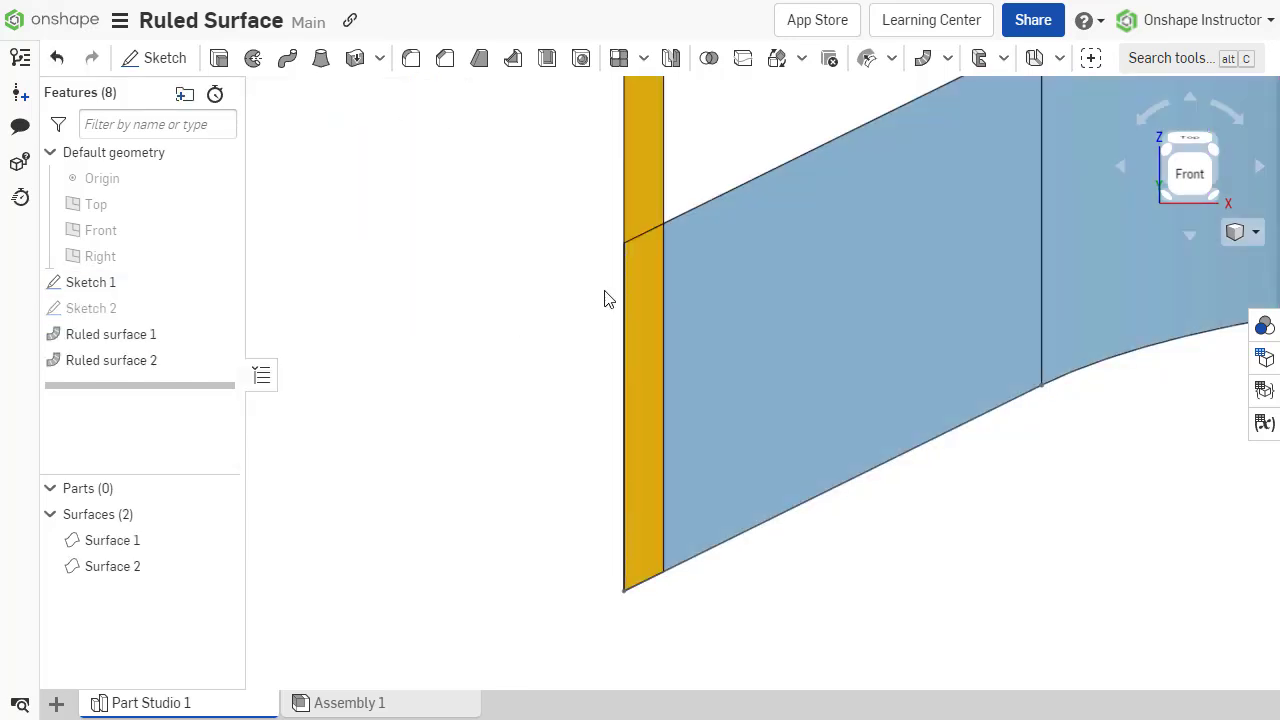
# Step: Recentre the surfaces and select Sketch 1 to show its curve
pyautogui.scroll(-5, 750, 342)
pyautogui.moveTo(870, 350); pyautogui.dragTo(632, 457, button='middle')
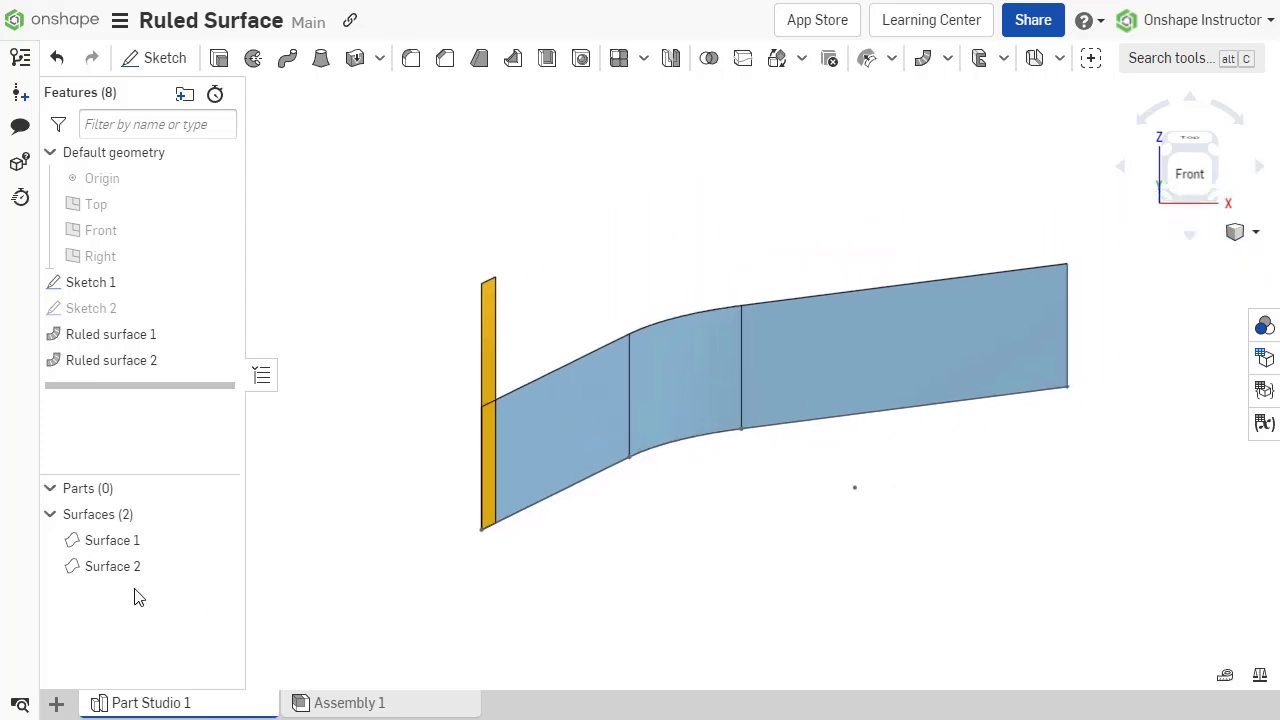
pyautogui.click(94, 282)
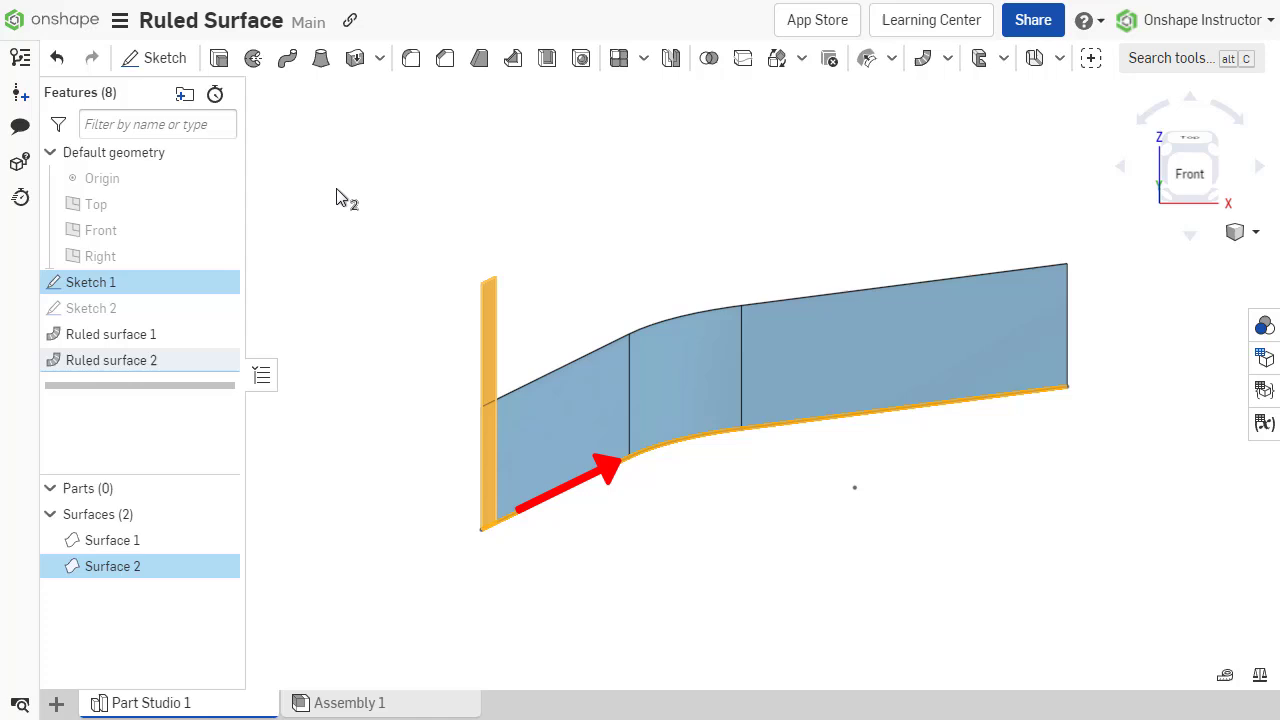
# Step: Angle Ruled surface 1's right-end vertex override, then pick the left, upper-left and upper-right ellipse arcs
pyautogui.doubleClick(110, 334)
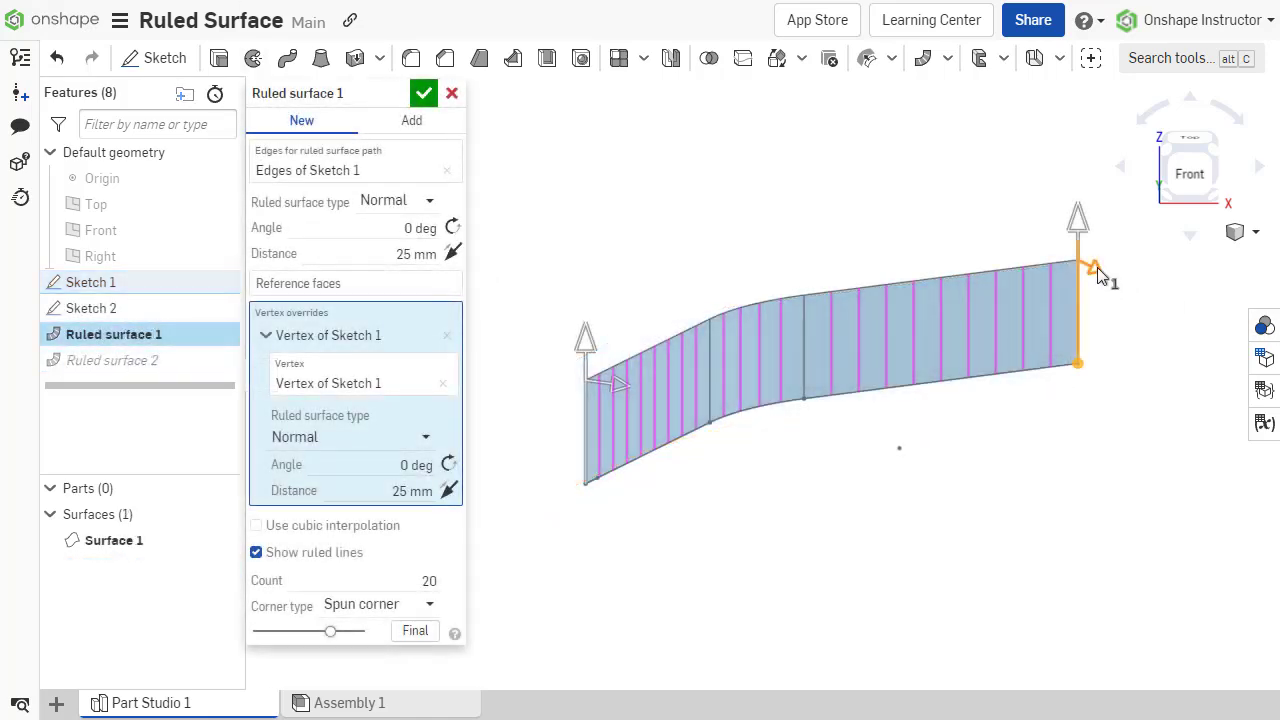
pyautogui.moveTo(1103, 287); pyautogui.dragTo(1094, 428)
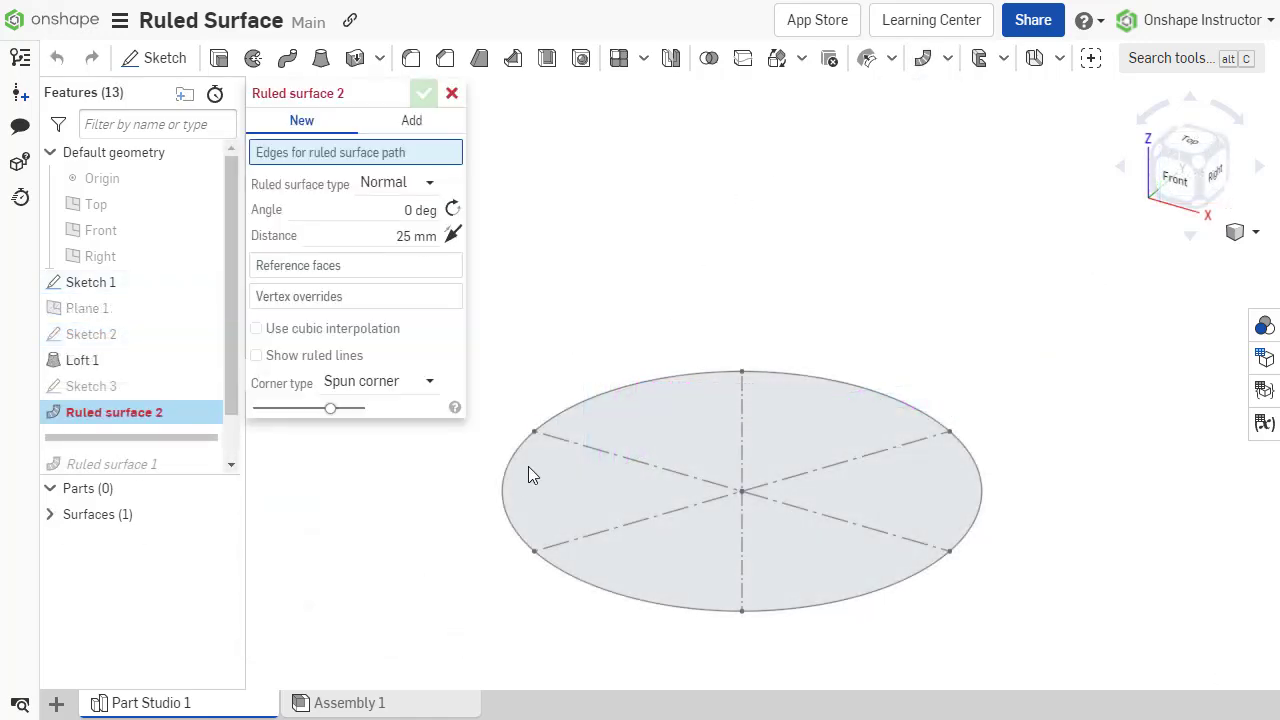
pyautogui.click(520, 462)
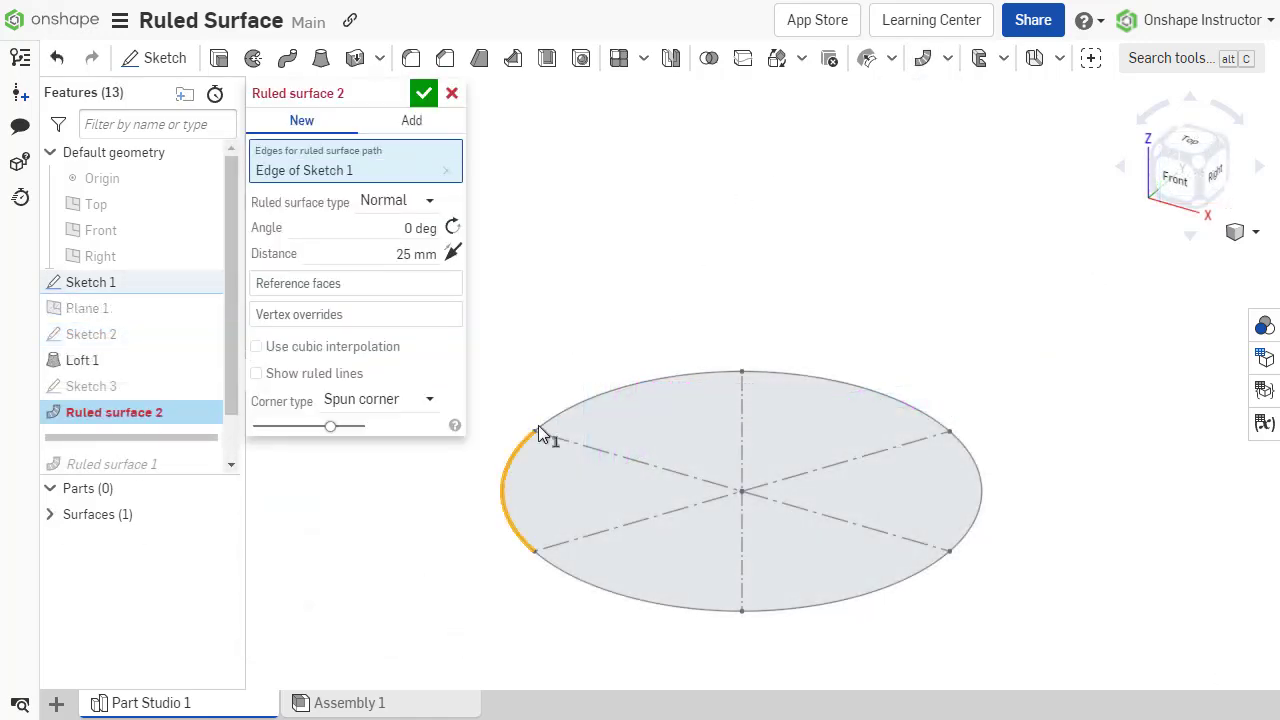
pyautogui.click(604, 392)
pyautogui.click(793, 371)
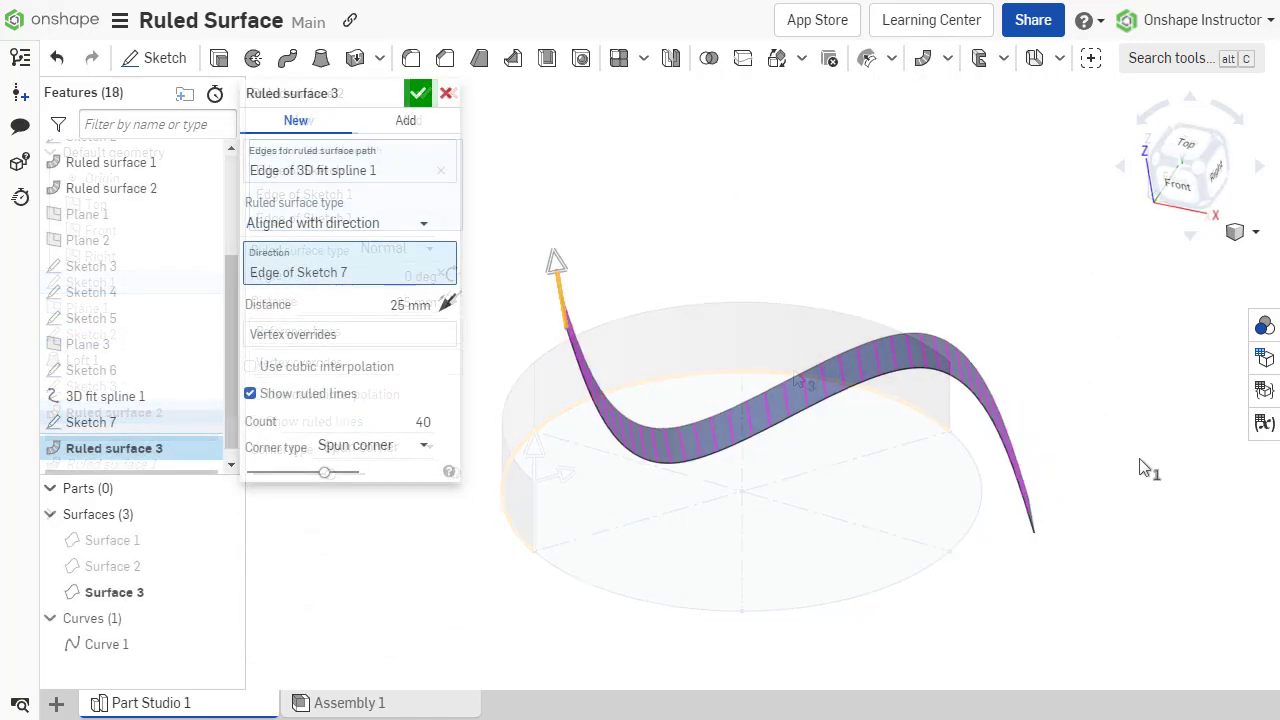
pyautogui.hotkey('shift', '1')
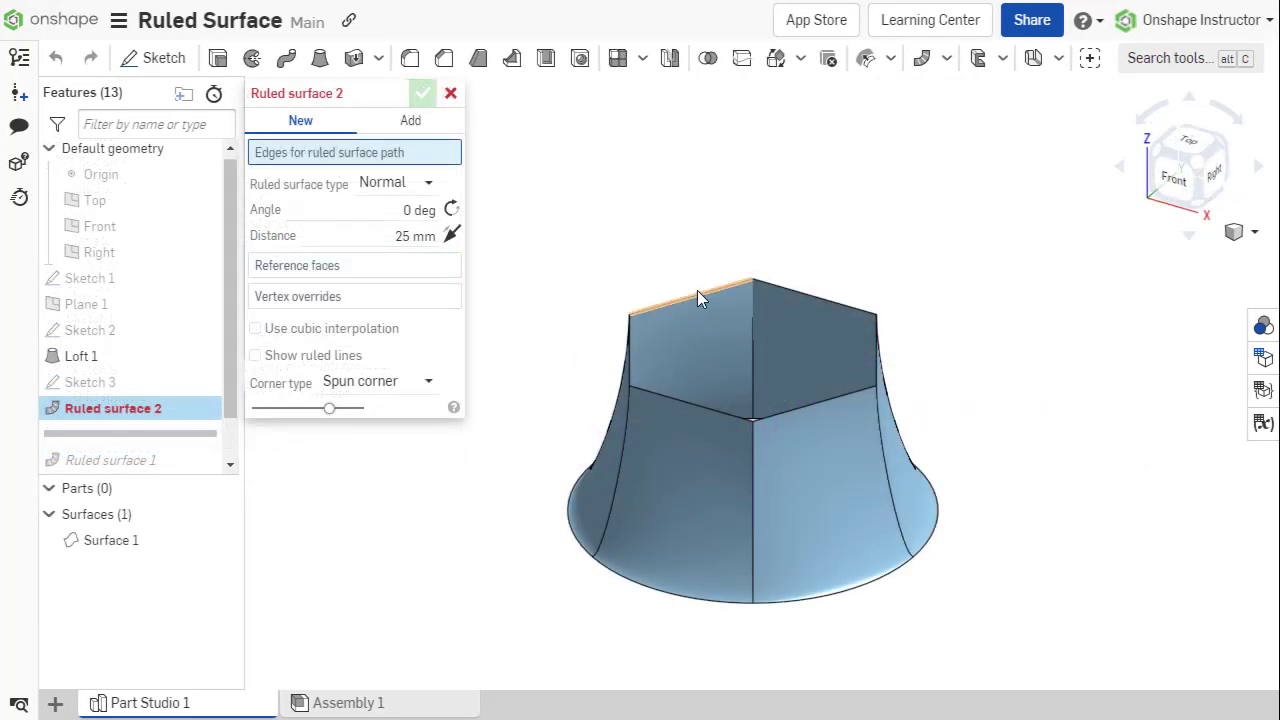
# Step: Select the five top hexagon edges of the loft for a ruled surface
pyautogui.click(697, 290)
pyautogui.click(792, 292)
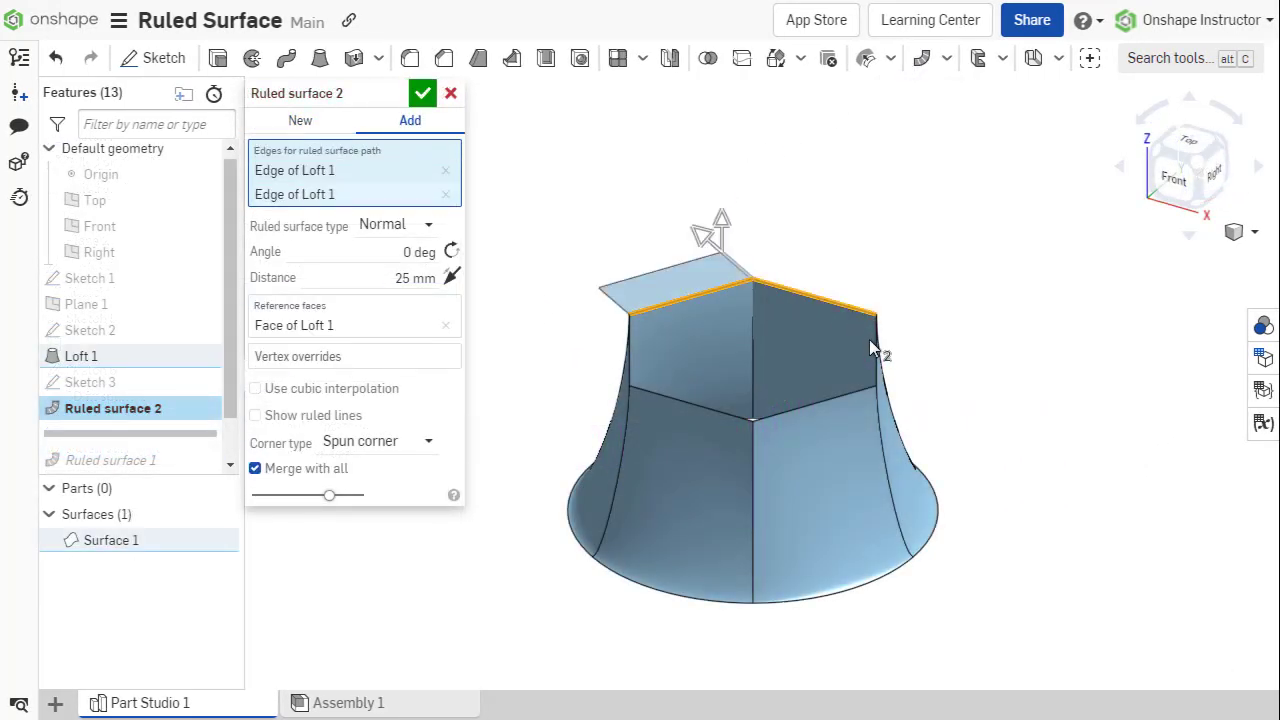
pyautogui.click(872, 343)
pyautogui.click(845, 396)
pyautogui.click(686, 403)
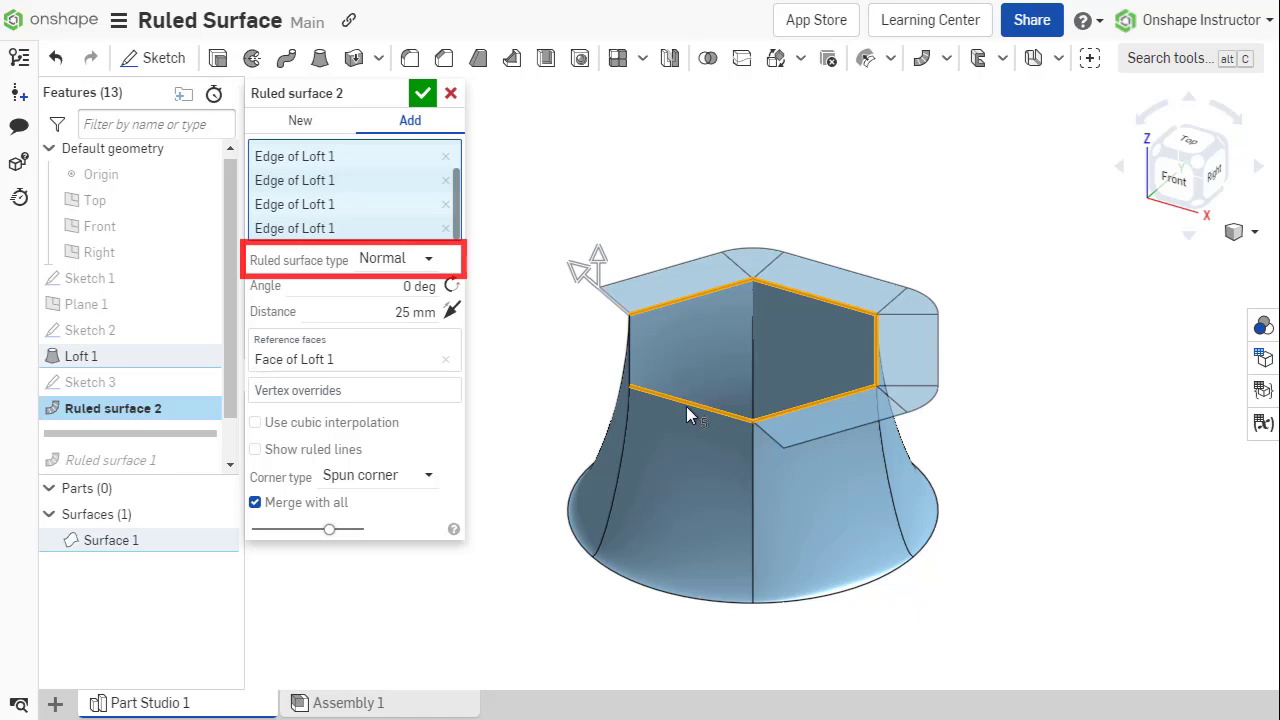
# Step: Switch the ruled surface type to Tangent and view it isometrically
pyautogui.click(428, 258)
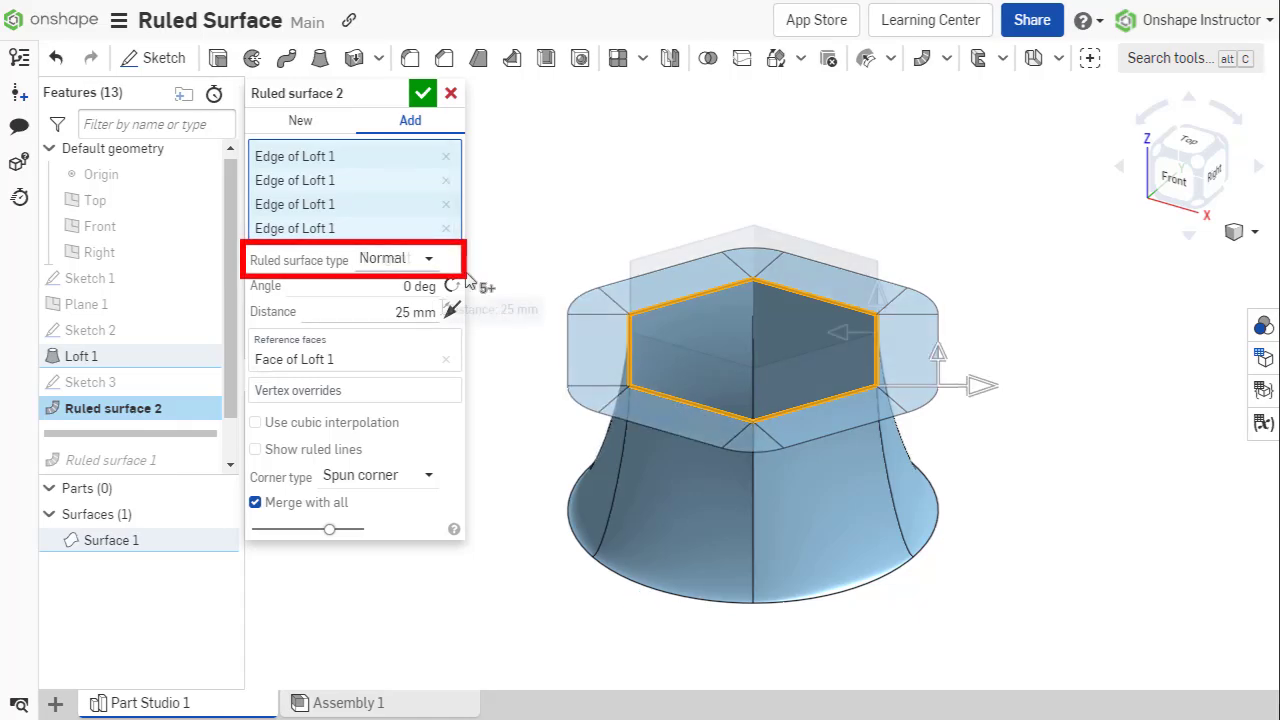
pyautogui.click(395, 300)
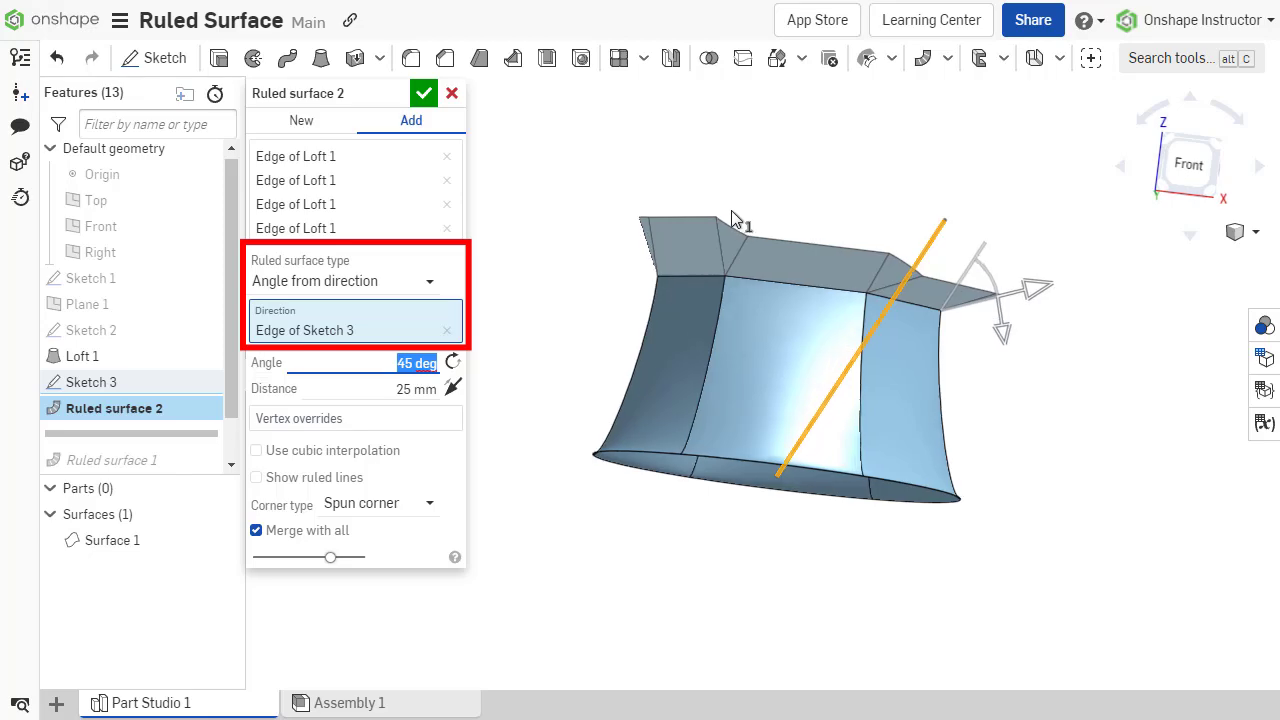
pyautogui.hotkey('shift', '7')
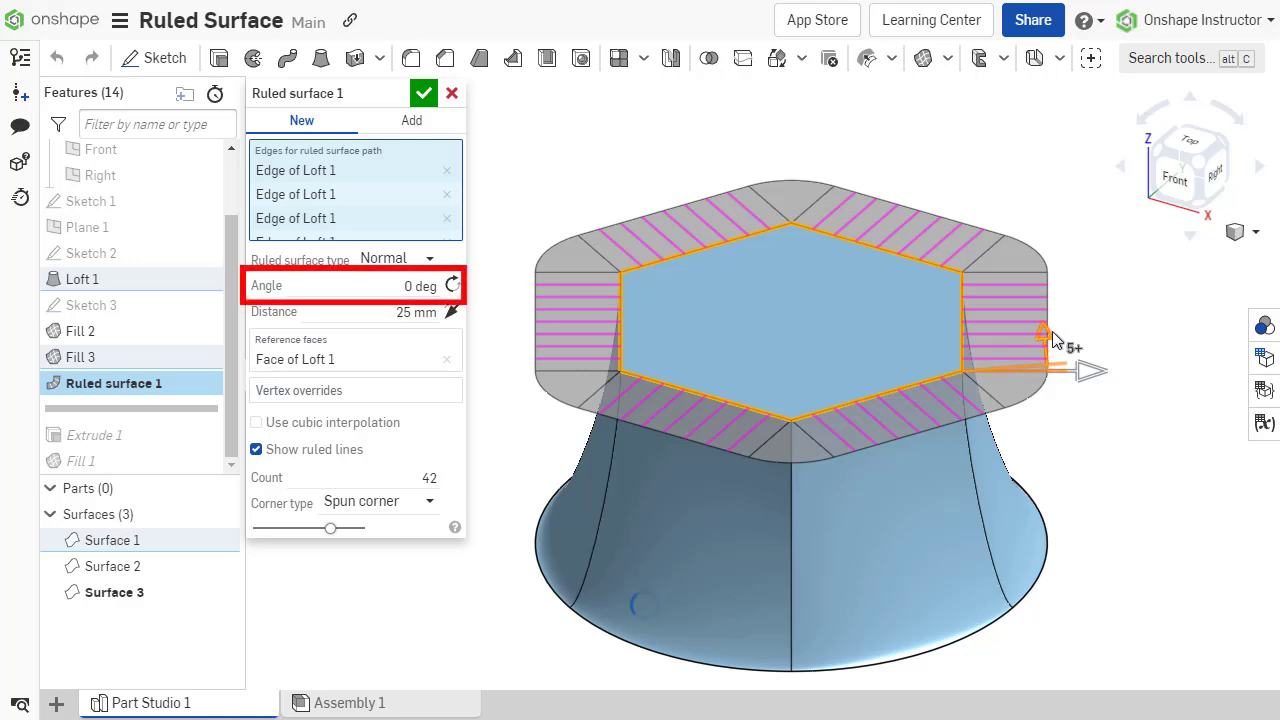
# Step: Set the hexagon ruled surface's angle to 0 deg and distance to 40 mm
pyautogui.moveTo(1053, 340); pyautogui.dragTo(1097, 316)
pyautogui.click(410, 287)
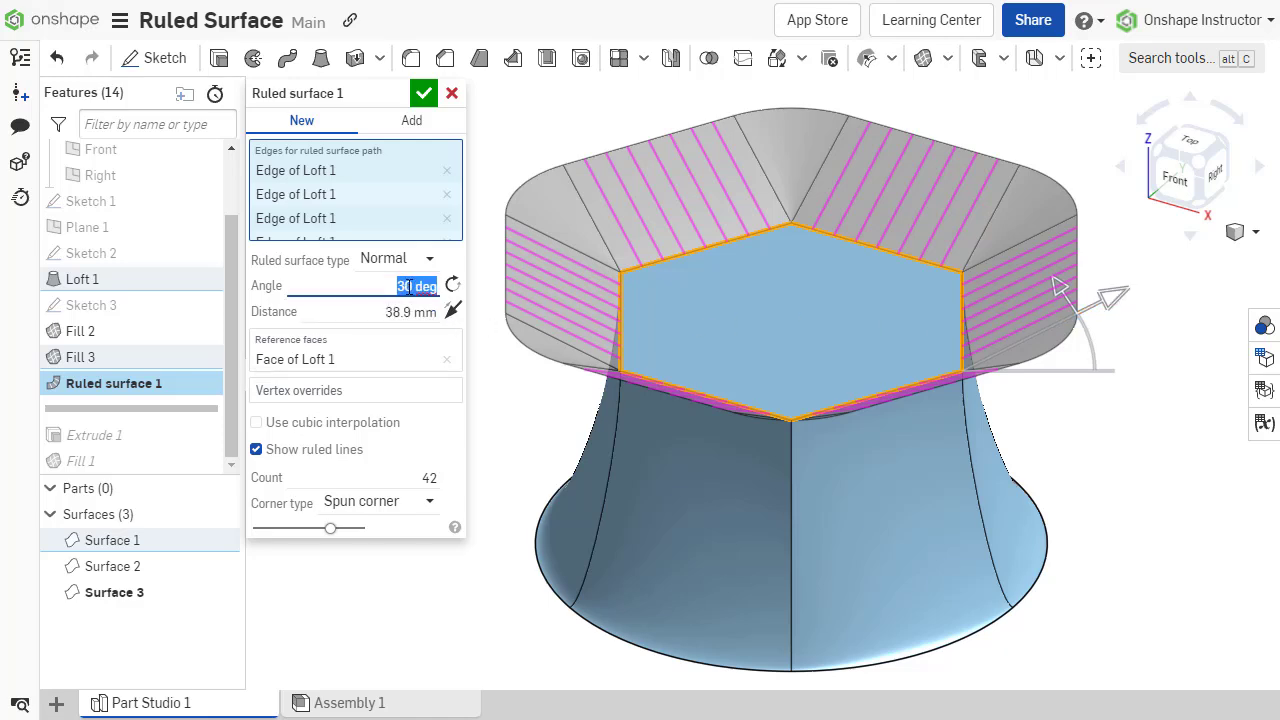
pyautogui.write('0')
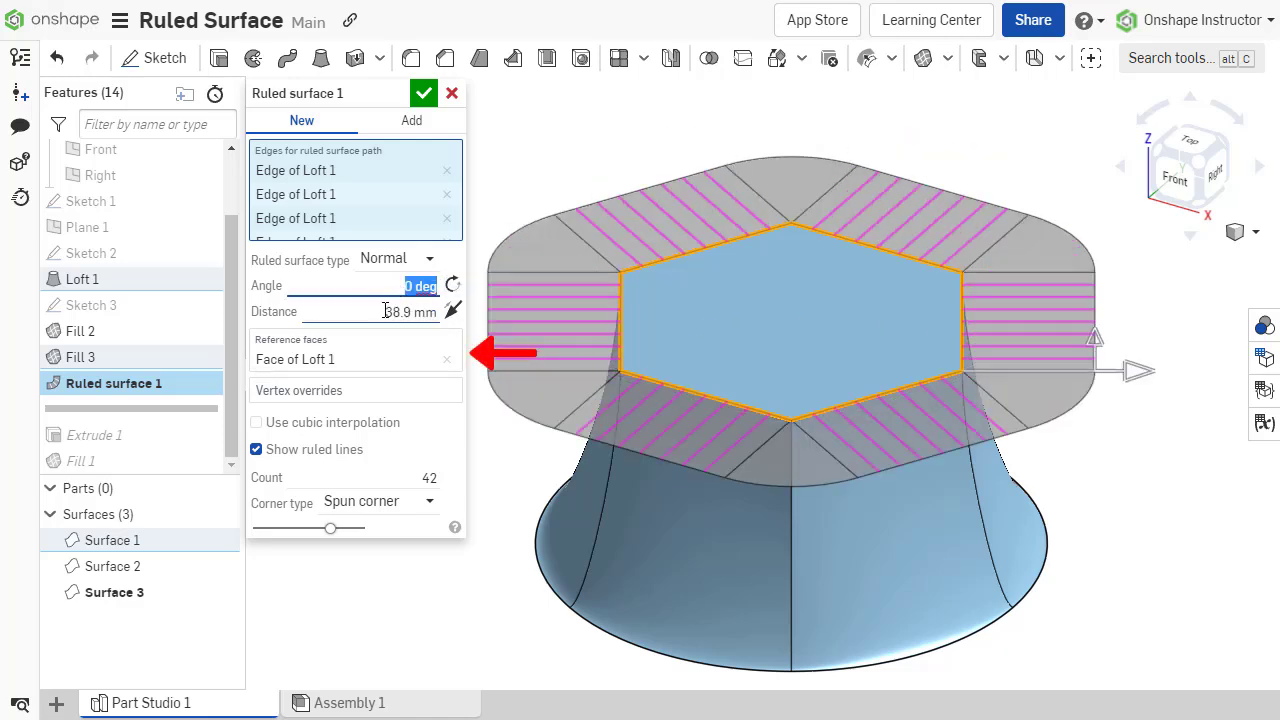
pyautogui.click(386, 311)
pyautogui.write('40')
pyautogui.press('Return')
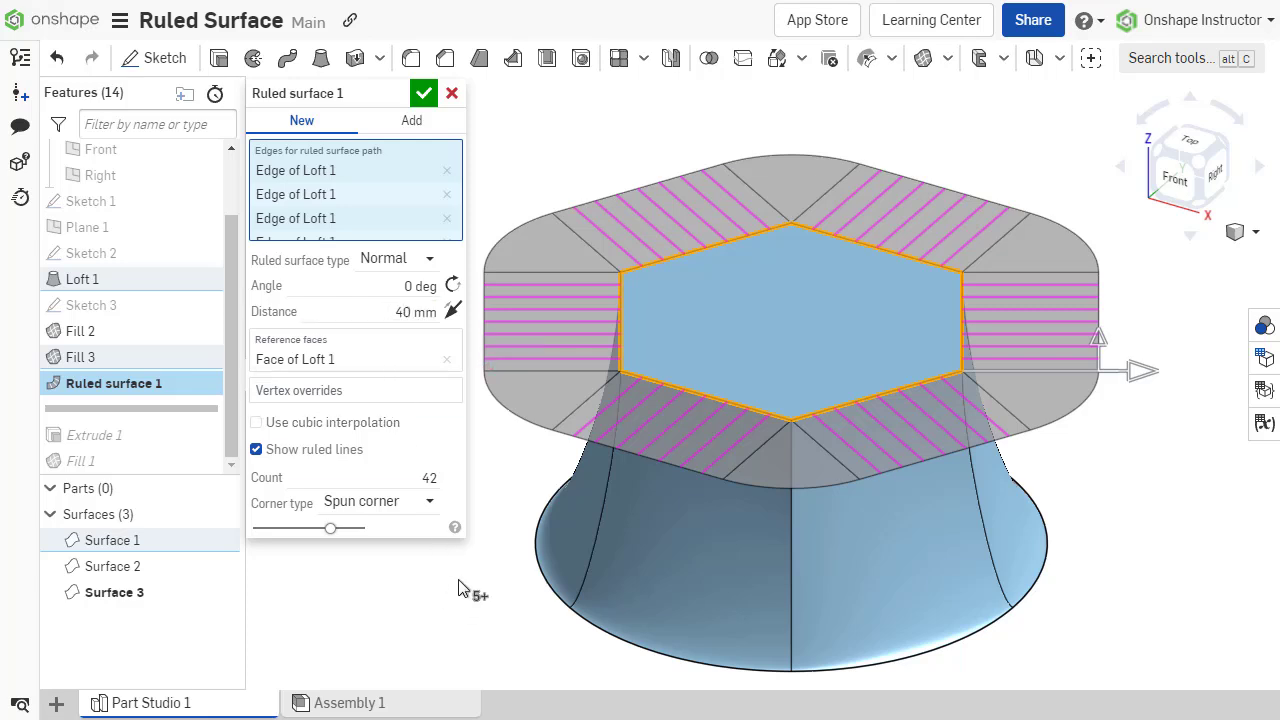
# Step: Use the hexagon top face as reference and lengthen the second corner's vertex override
pyautogui.click(447, 359)
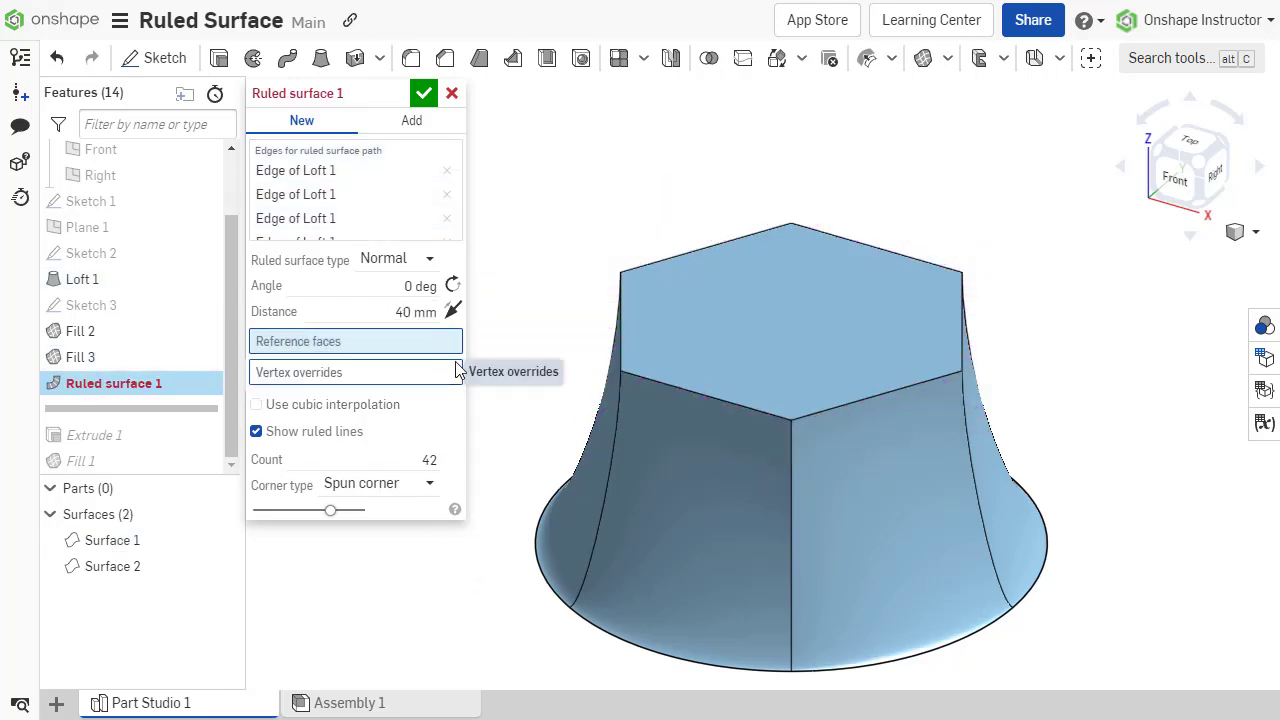
pyautogui.click(782, 325)
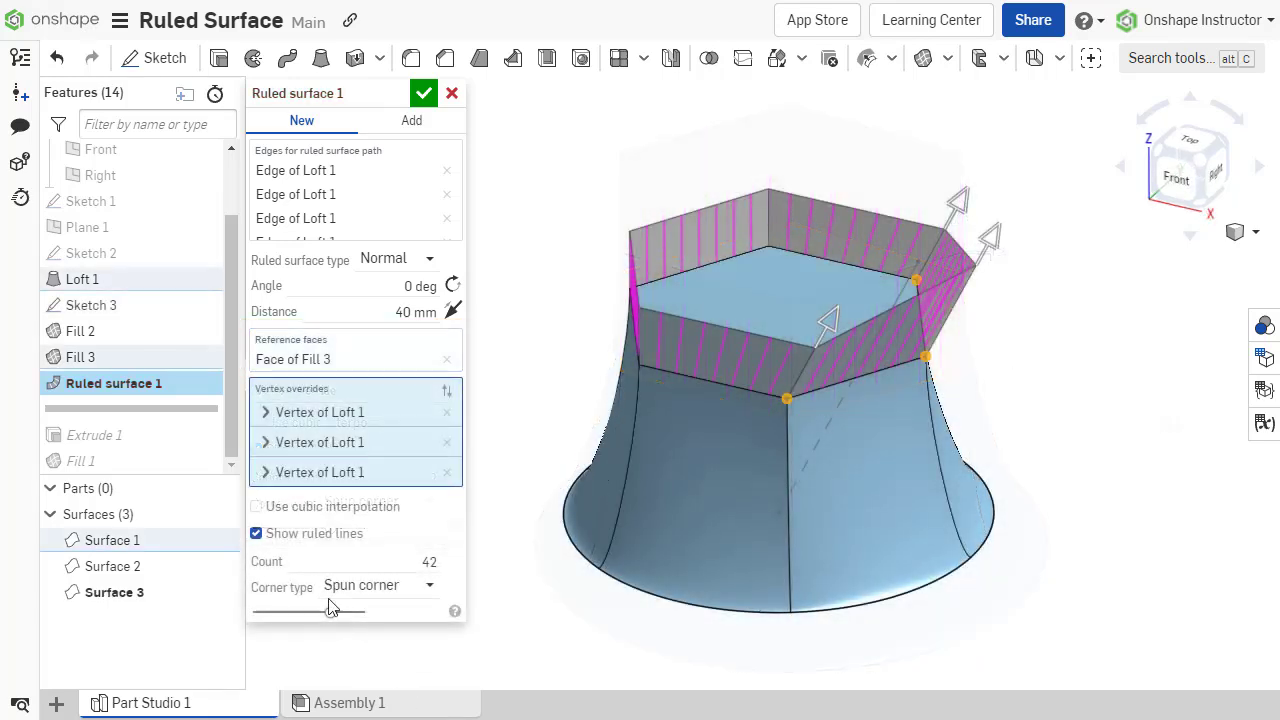
pyautogui.click(265, 445)
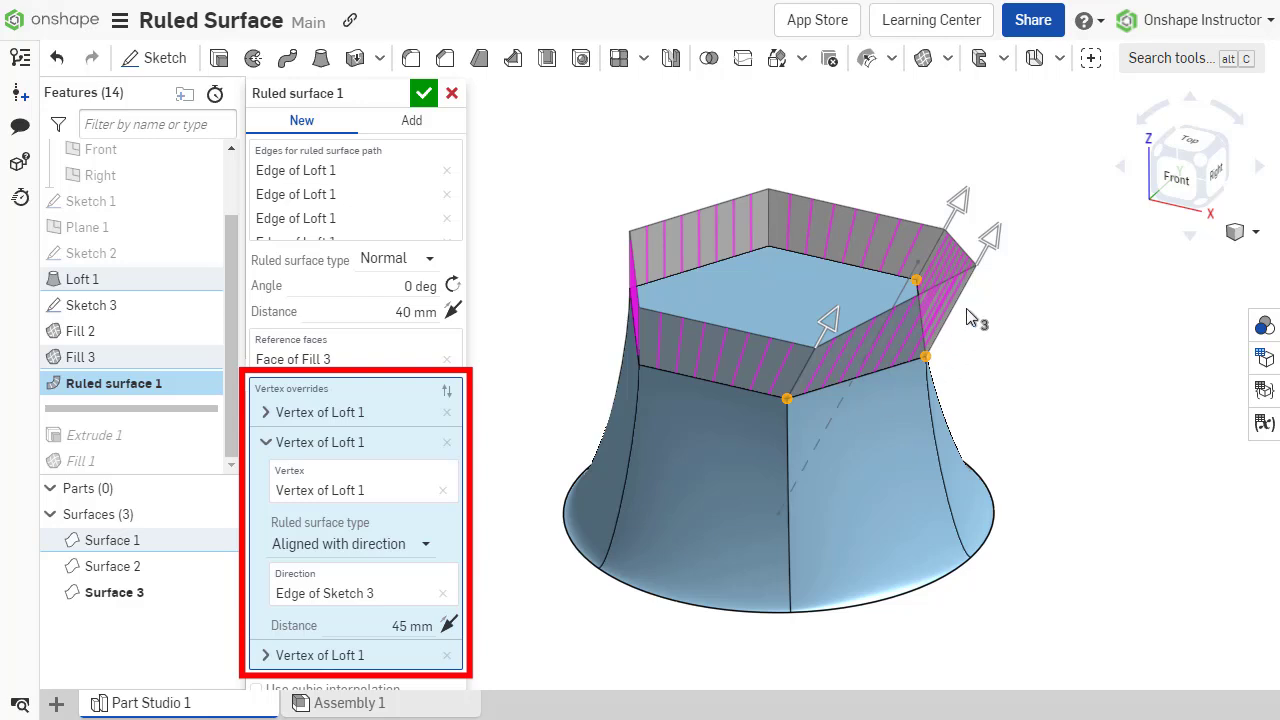
pyautogui.moveTo(1020, 232)
pyautogui.mouseDown()
pyautogui.moveTo(1040, 203)
pyautogui.moveTo(1008, 255)
pyautogui.mouseUp()
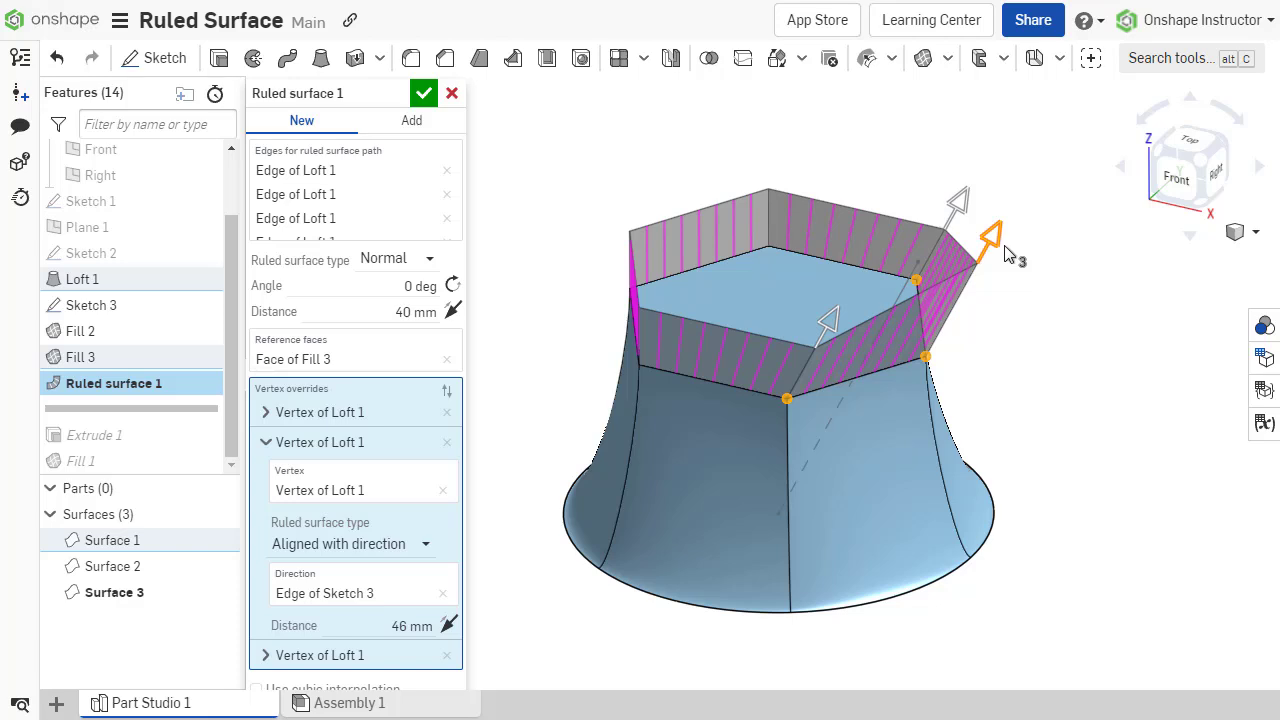
pyautogui.click(266, 442)
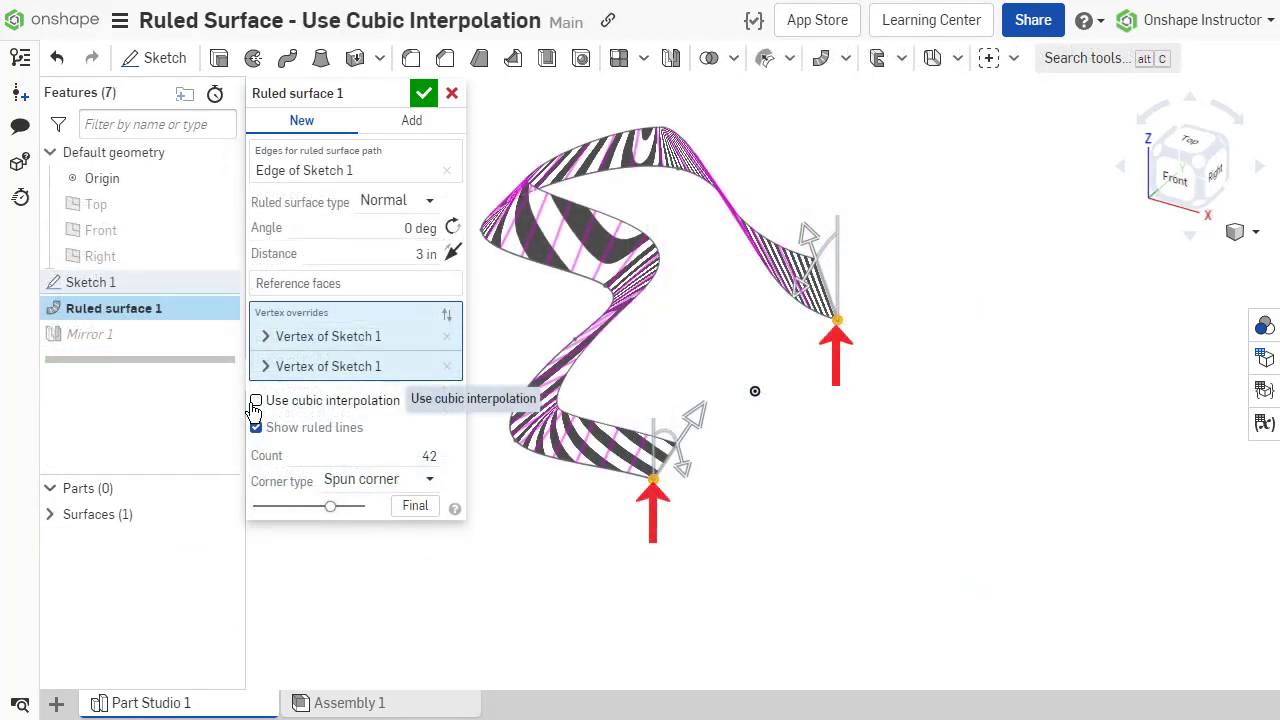
# Step: Enable Use cubic interpolation on the wavy ruled surface and accept it
pyautogui.click(256, 401)
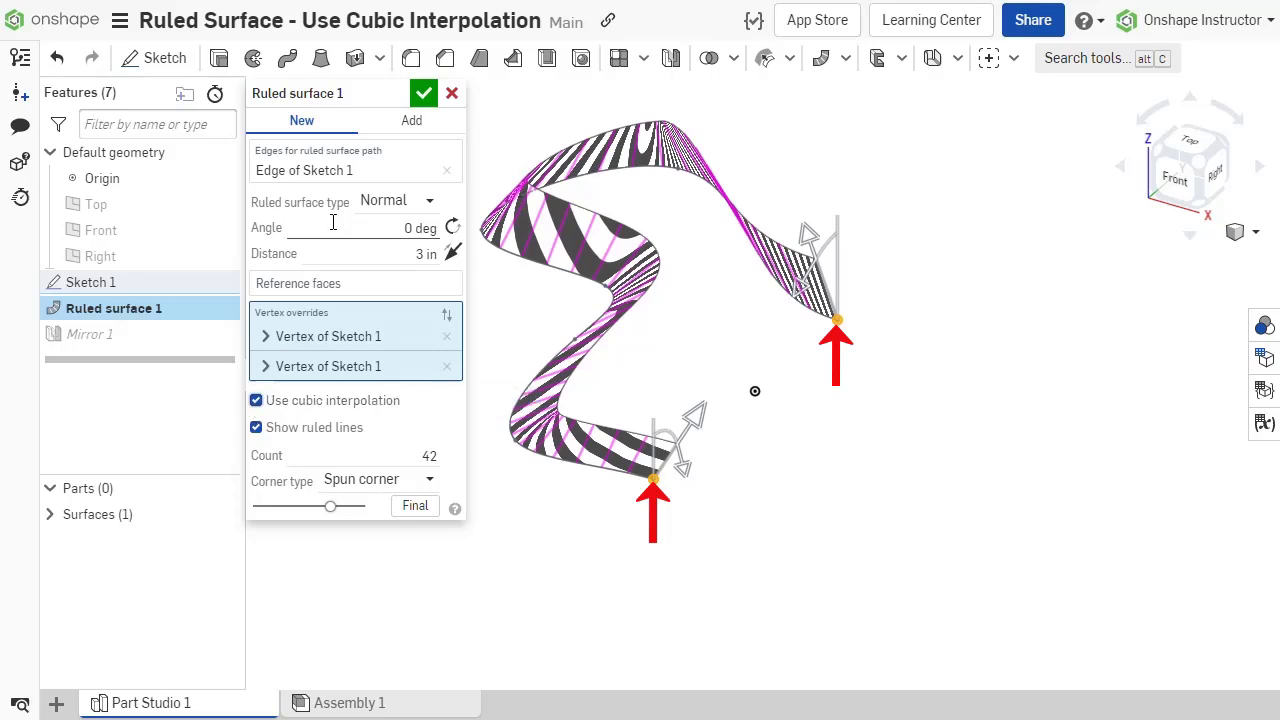
pyautogui.click(421, 93)
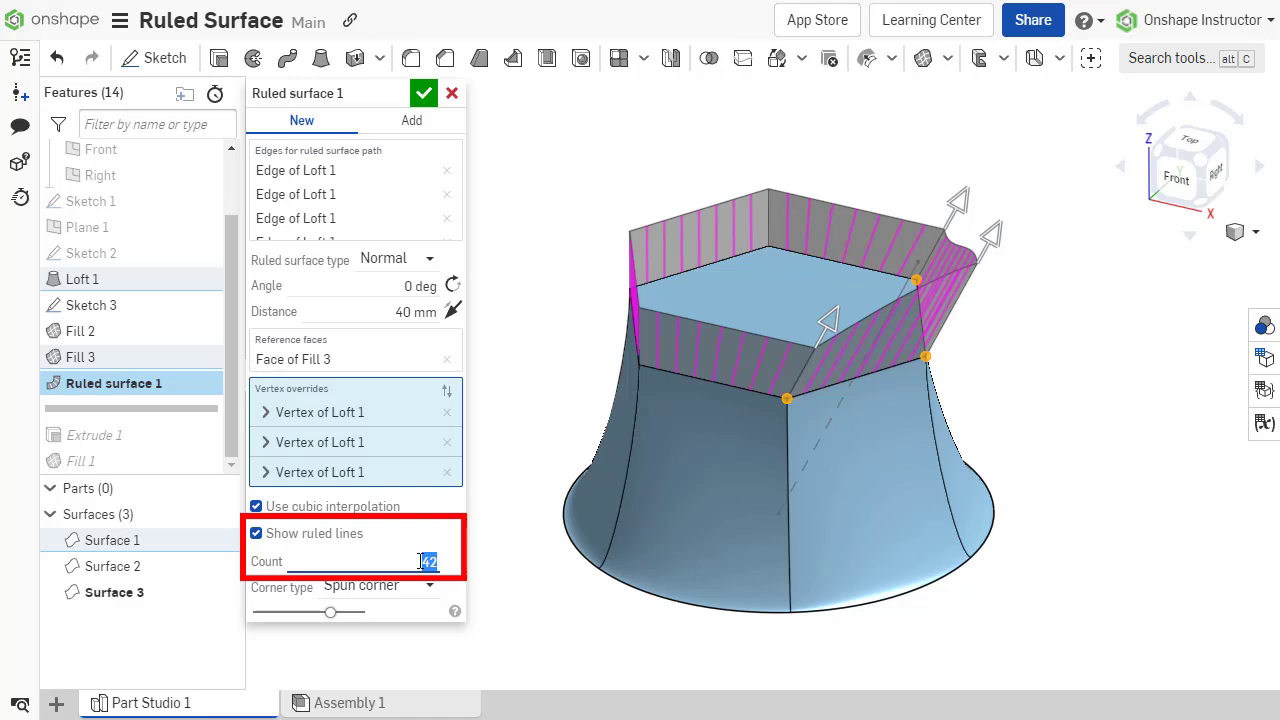
# Step: Increase the ruled line count from 42 to 54 for denser lines
pyautogui.press('Up')
pyautogui.press('Up')
pyautogui.press('Up')
pyautogui.press('Up')
pyautogui.press('Up')
pyautogui.press('Up')
pyautogui.press('Up')
pyautogui.press('Up')
pyautogui.press('Up')
pyautogui.press('Up')
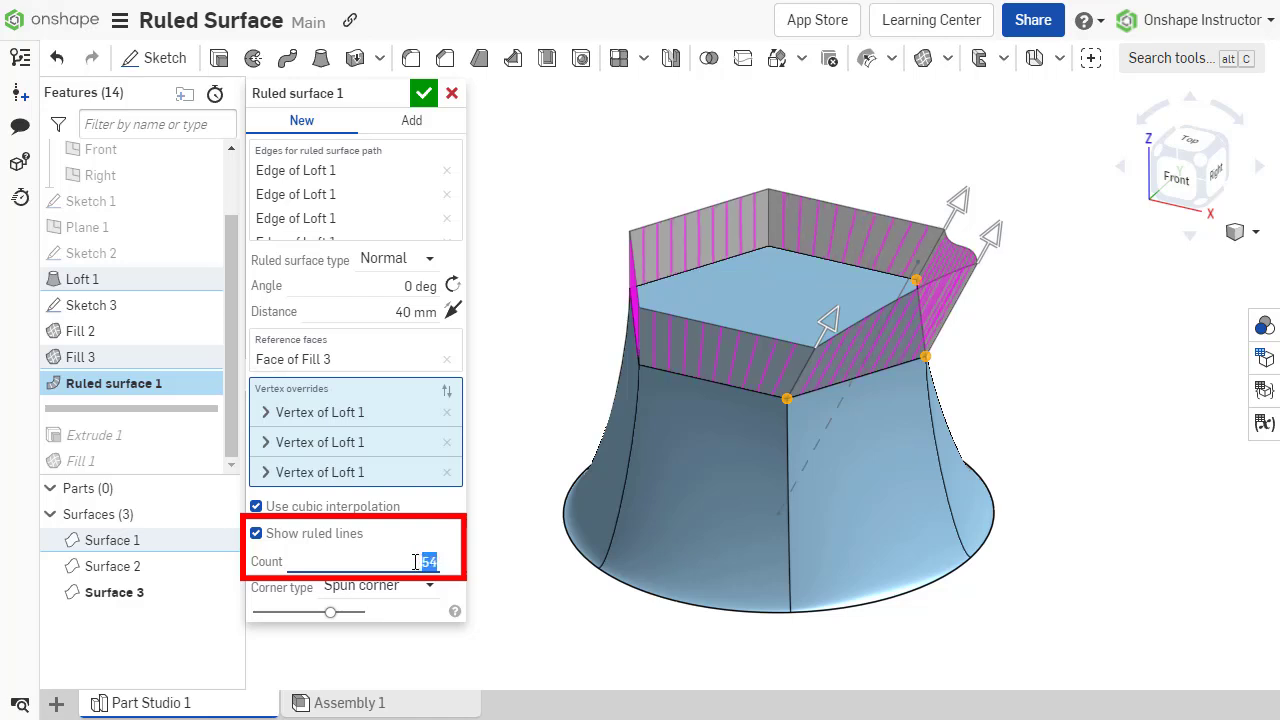
pyautogui.press('Up')
pyautogui.press('Up')
pyautogui.press('Up')
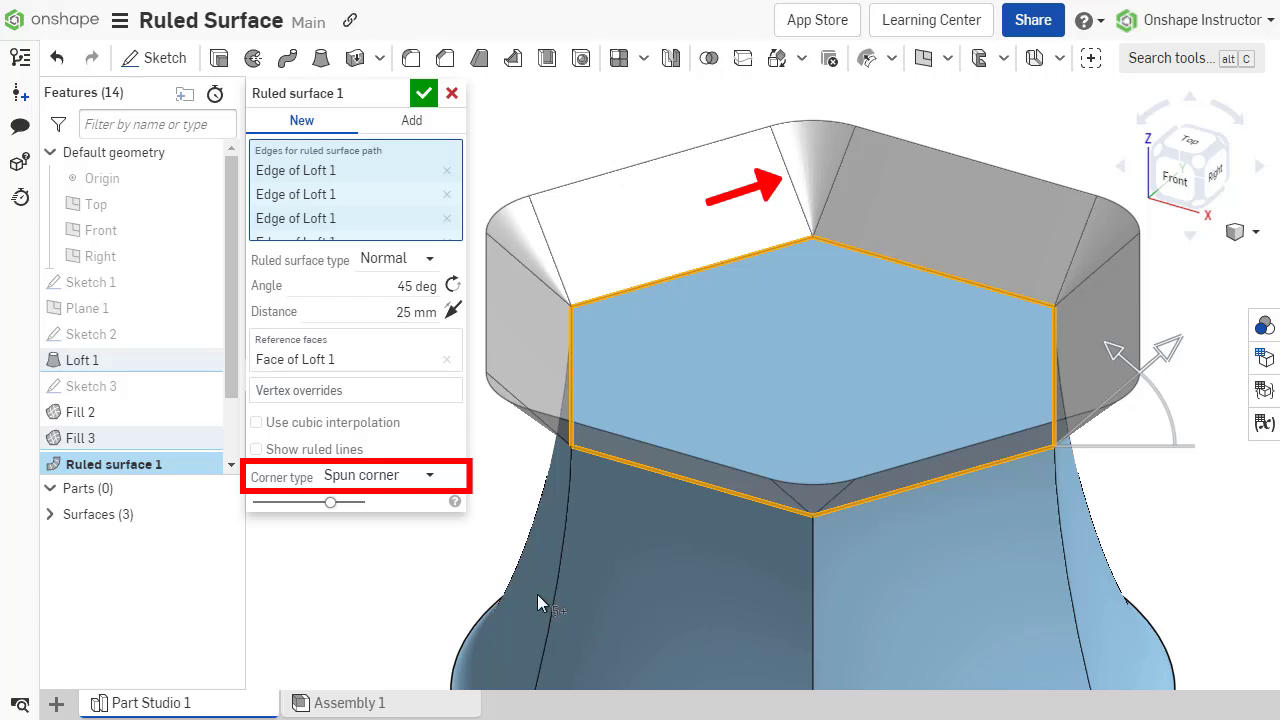
# Step: Try Extended corner, then Lofted corner, and settle on No corner
pyautogui.click(430, 478)
pyautogui.click(379, 533)
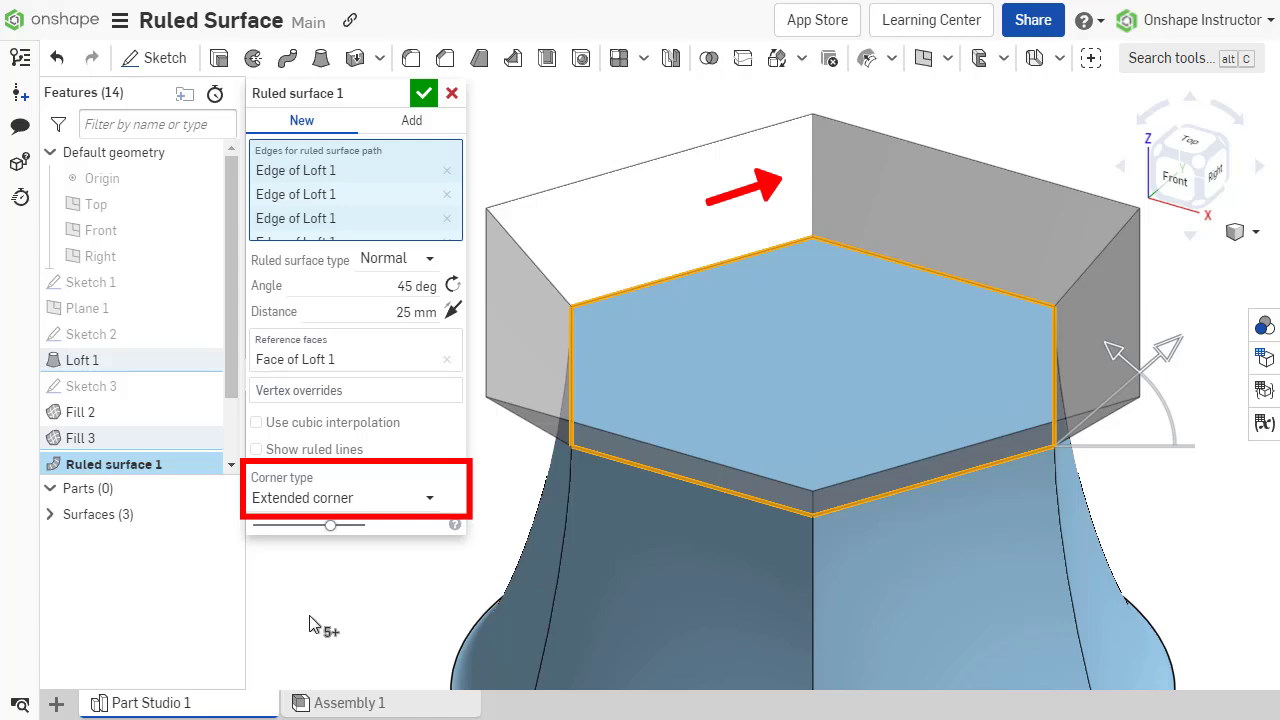
pyautogui.click(424, 497)
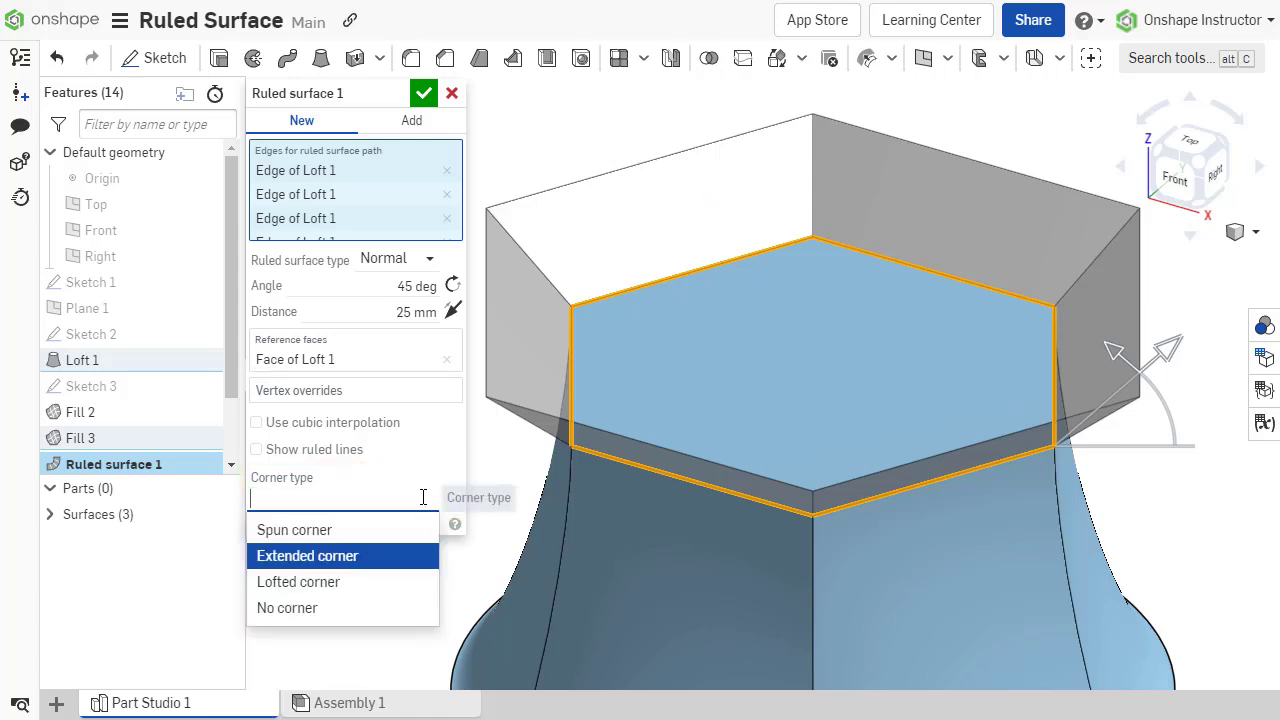
pyautogui.click(395, 583)
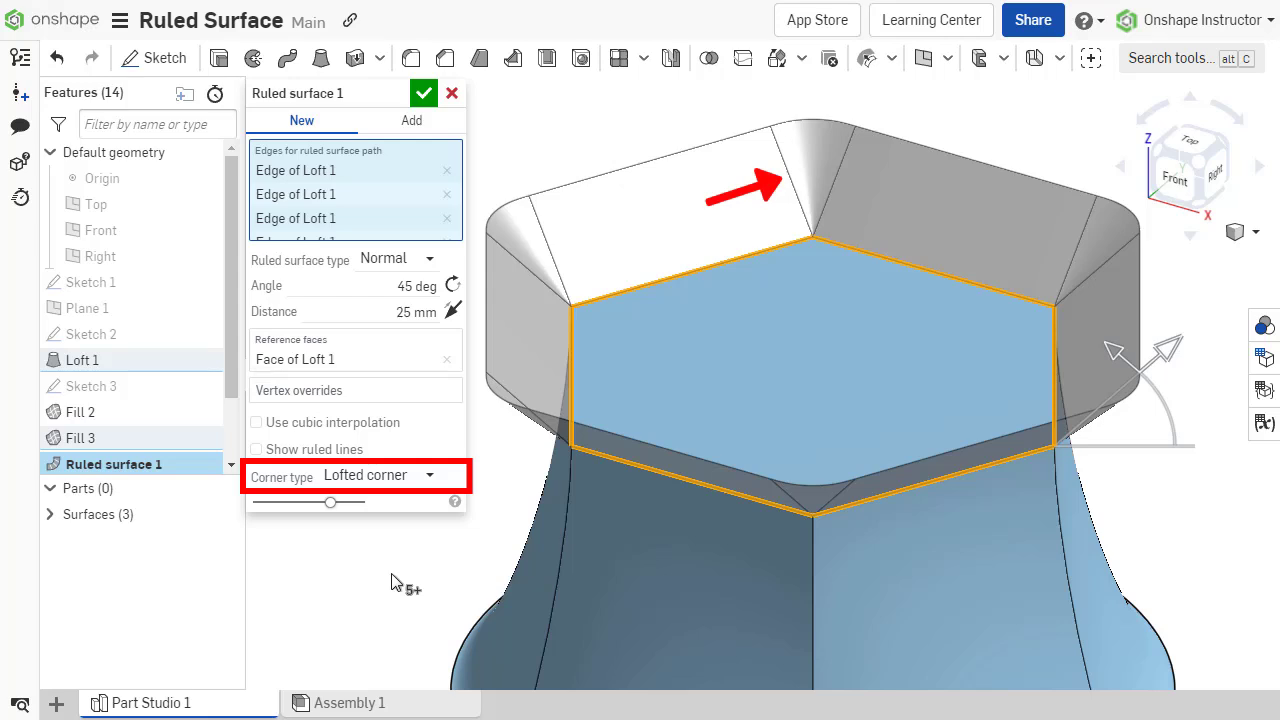
pyautogui.click(422, 478)
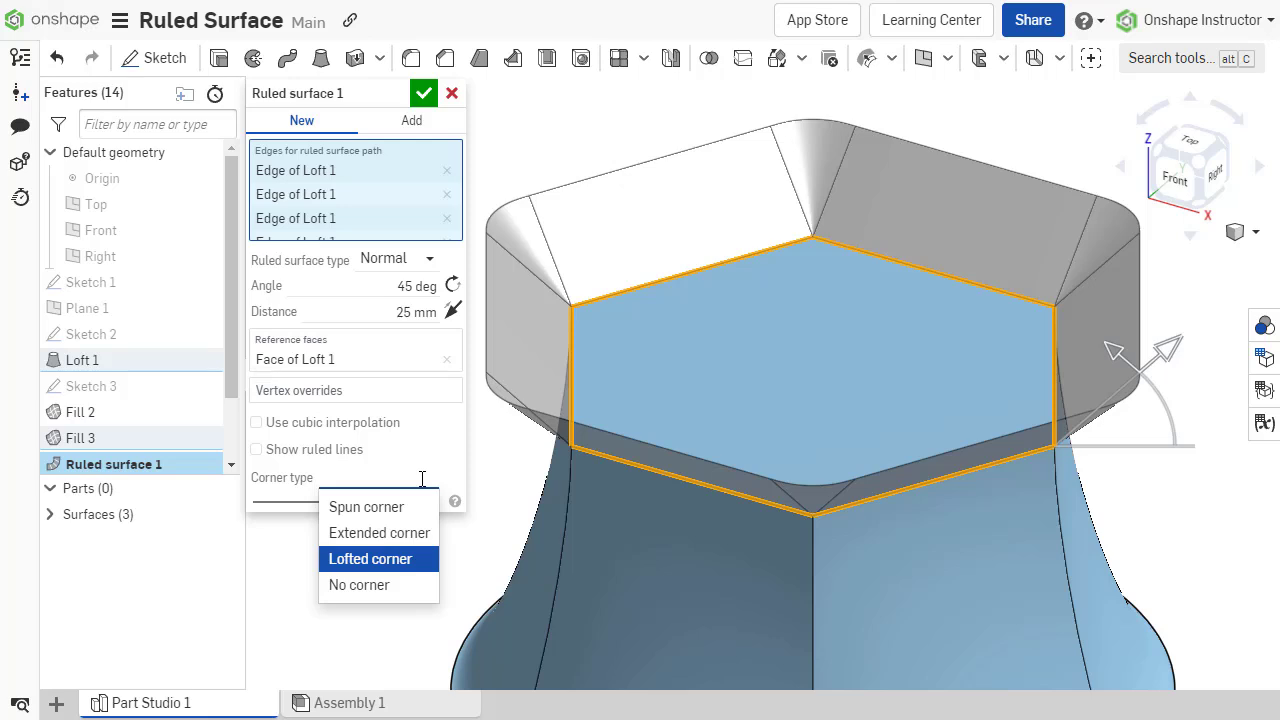
pyautogui.click(428, 585)
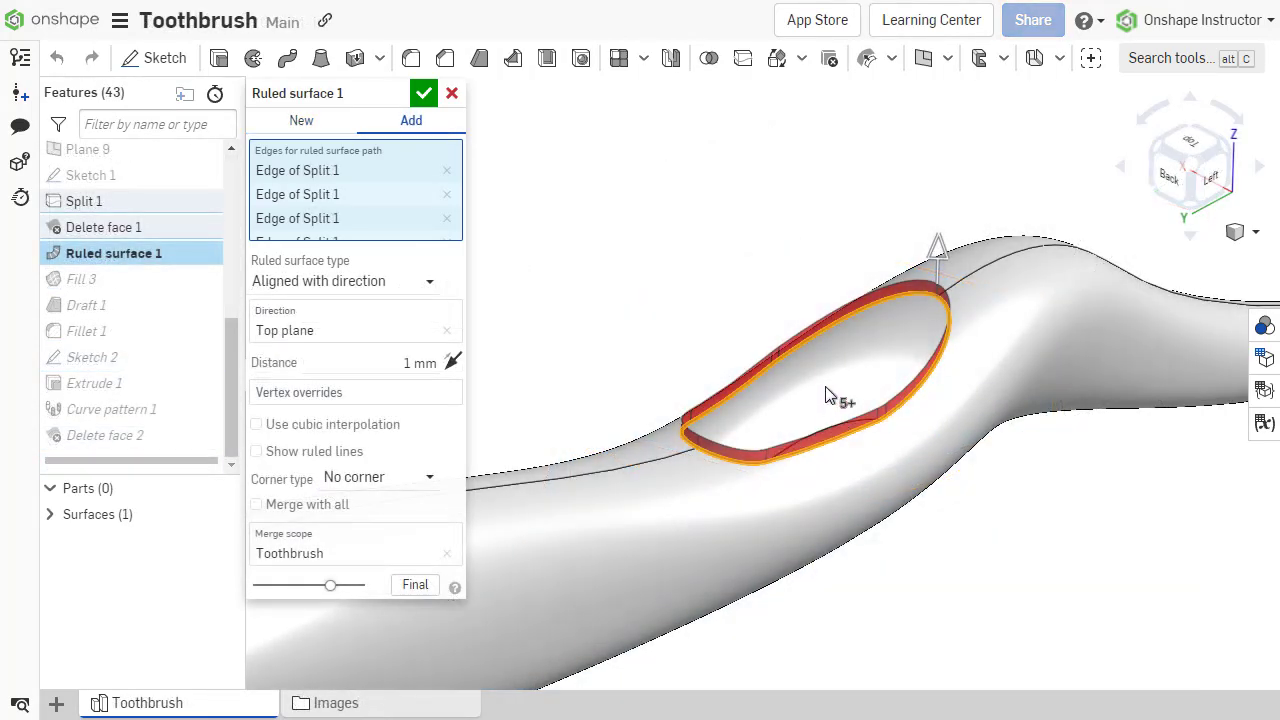
# Step: Create a 0.5 deg ruled surface on the two Sketch 3 edges, extended past the toothbrush end
pyautogui.scroll(5, 825, 386)
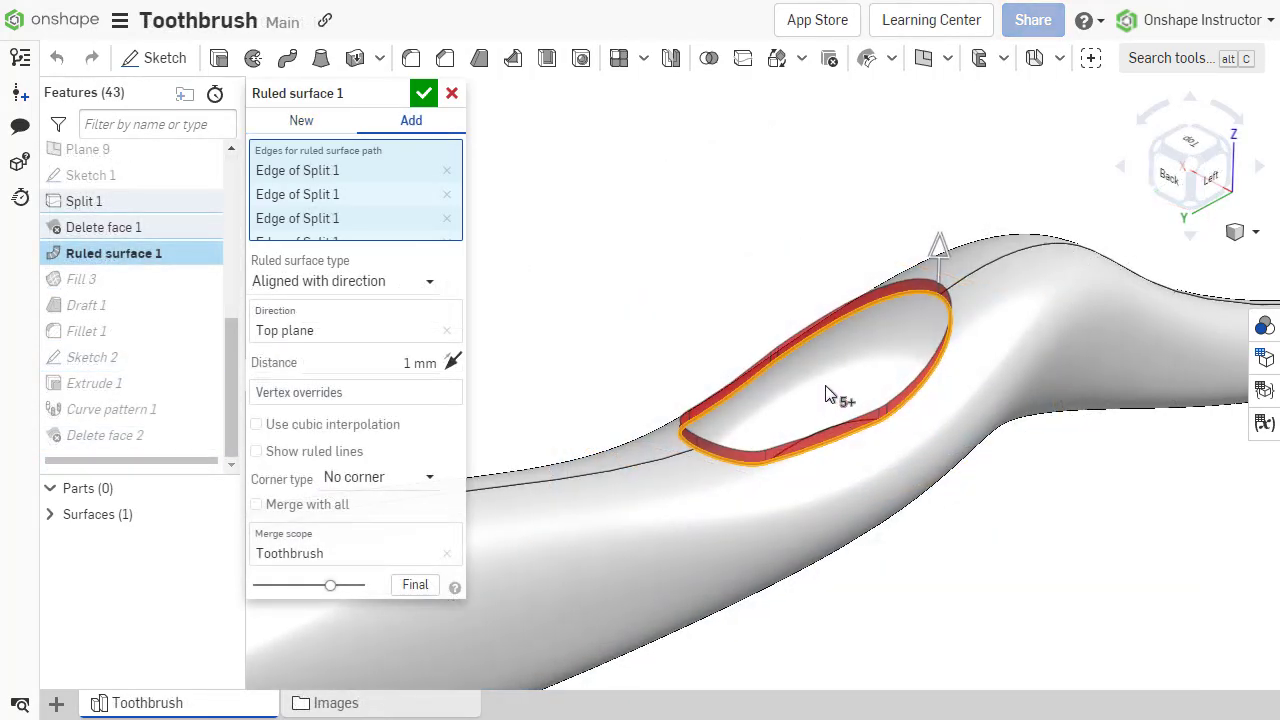
pyautogui.moveTo(824, 335); pyautogui.dragTo(799, 352, button='right')
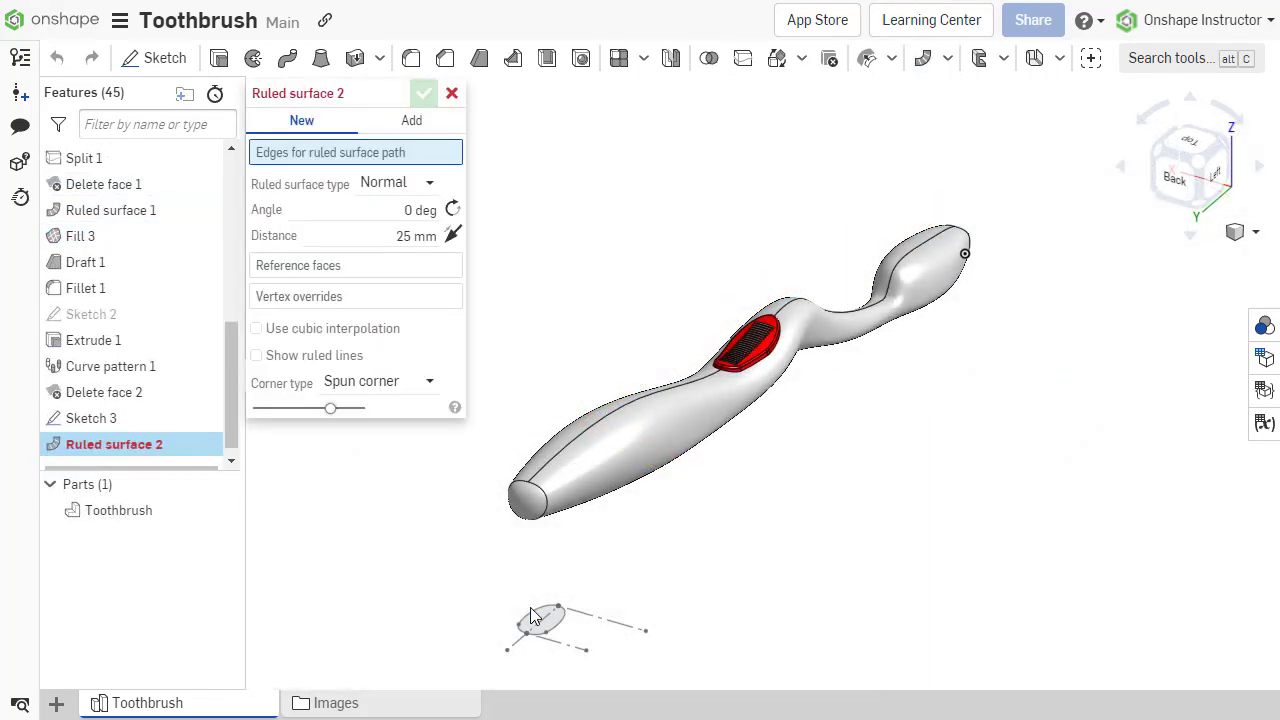
pyautogui.click(535, 617)
pyautogui.click(550, 626)
pyautogui.write('0.5')
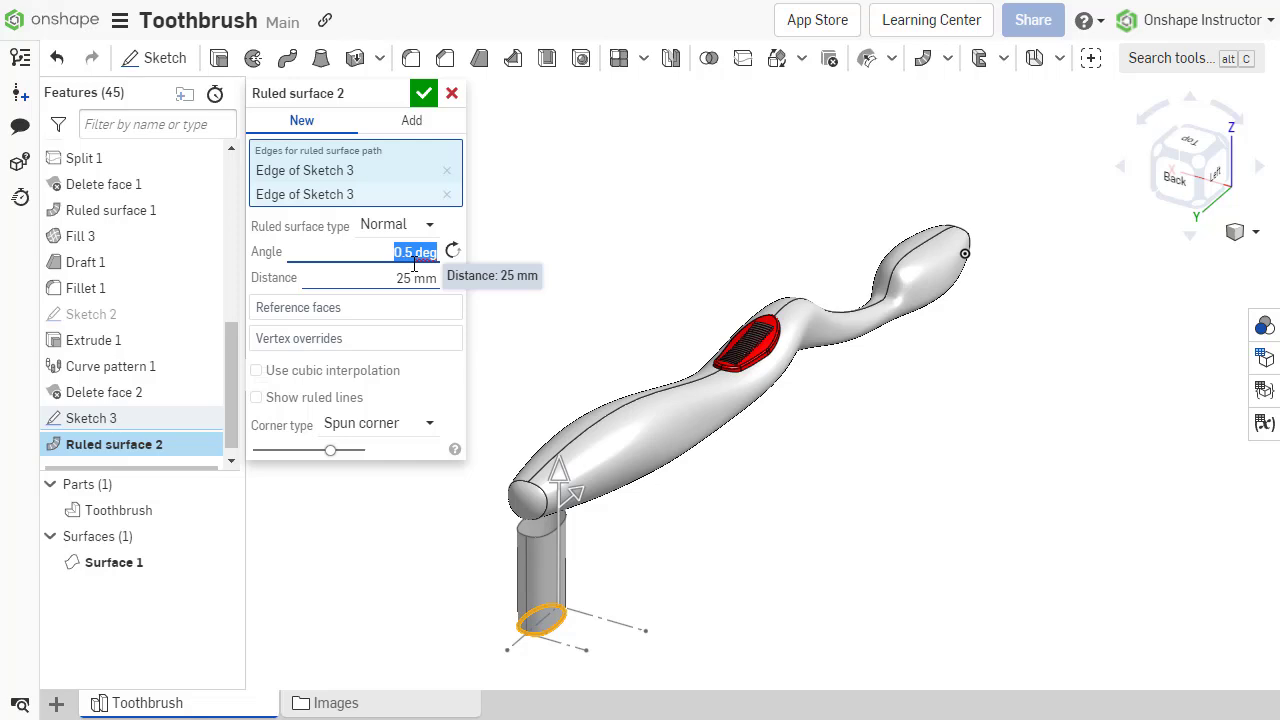
pyautogui.press('Return')
pyautogui.moveTo(557, 470); pyautogui.dragTo(564, 380)
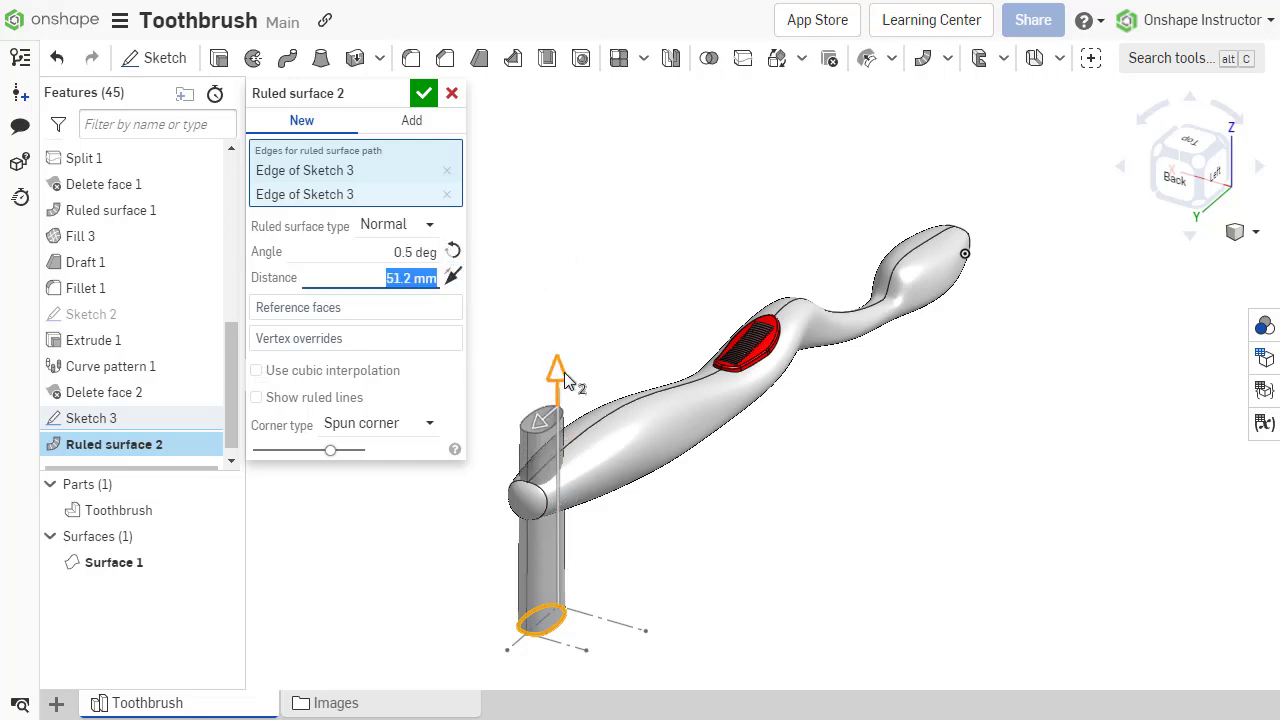
pyautogui.click(421, 97)
# Step: Split the Toothbrush into two parts with the new Surface 1
pyautogui.click(743, 58)
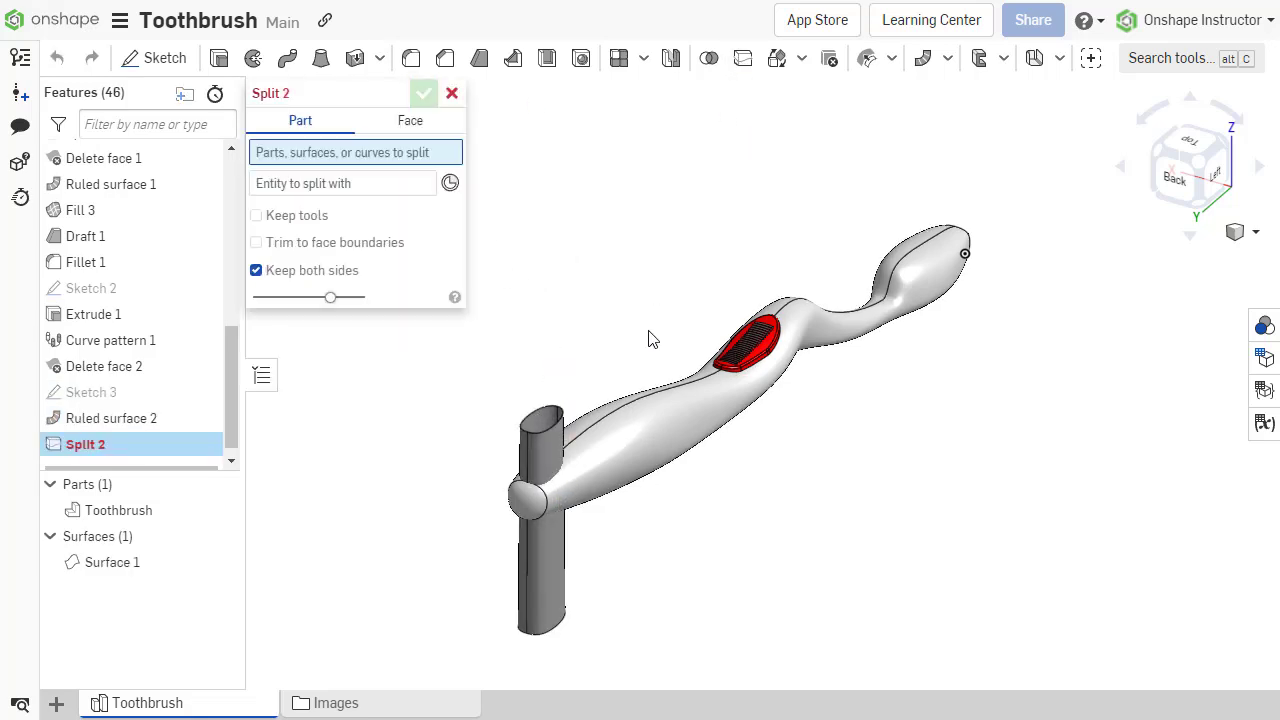
pyautogui.click(541, 436)
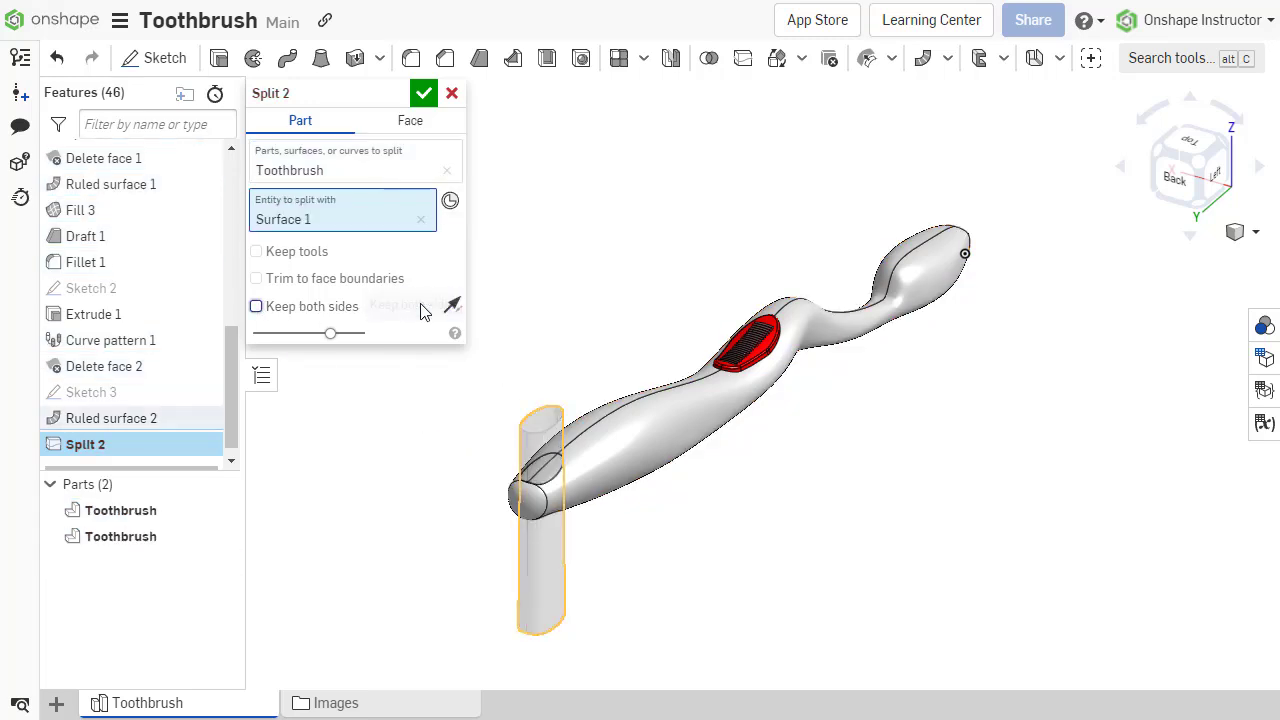
pyautogui.click(424, 93)
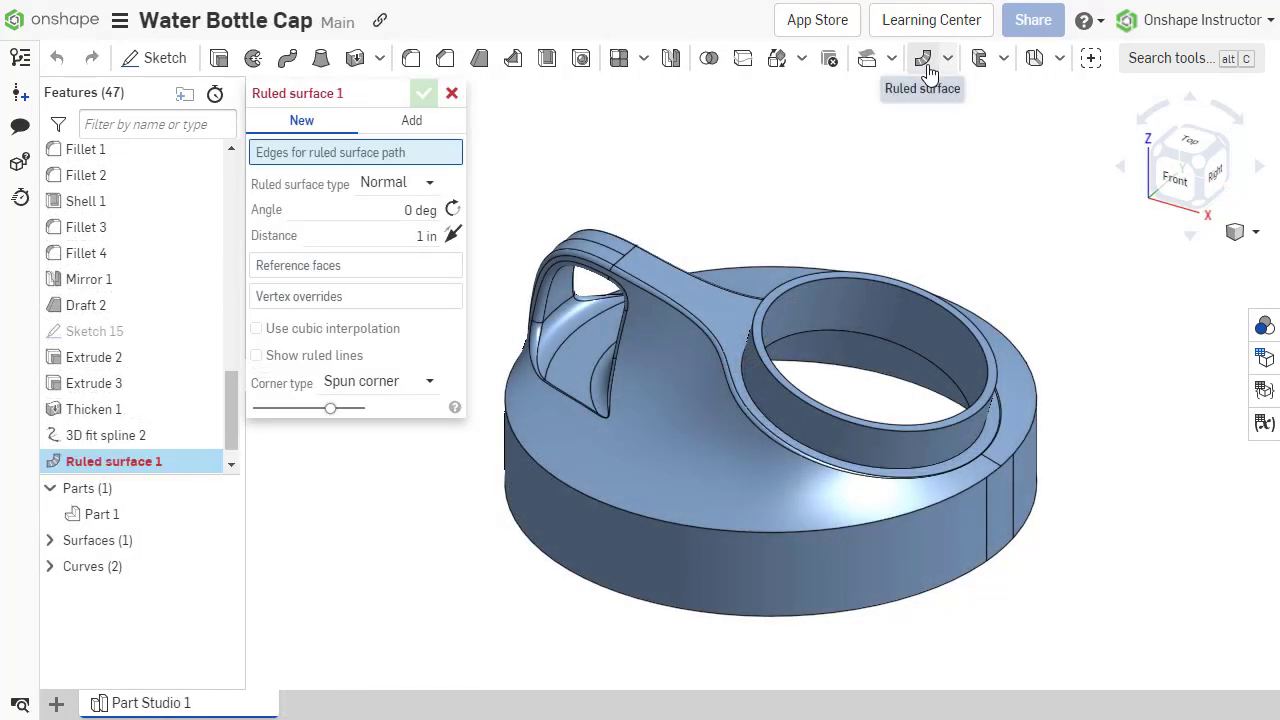
# Step: Add a Tangent ruled surface at 2 deg around the cap's tangent-connected bottom edges
pyautogui.rightClick(923, 598)
pyautogui.moveTo(986, 493)
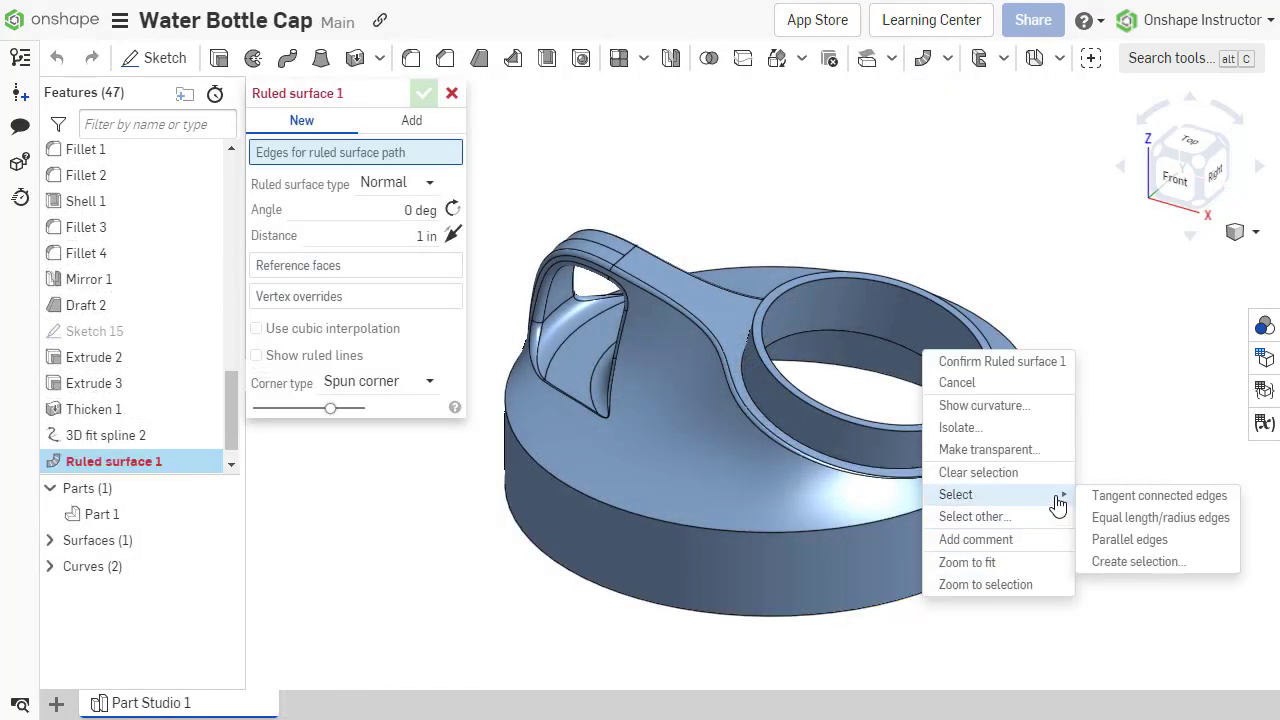
pyautogui.click(1126, 498)
pyautogui.click(398, 258)
pyautogui.click(400, 314)
pyautogui.write('2')
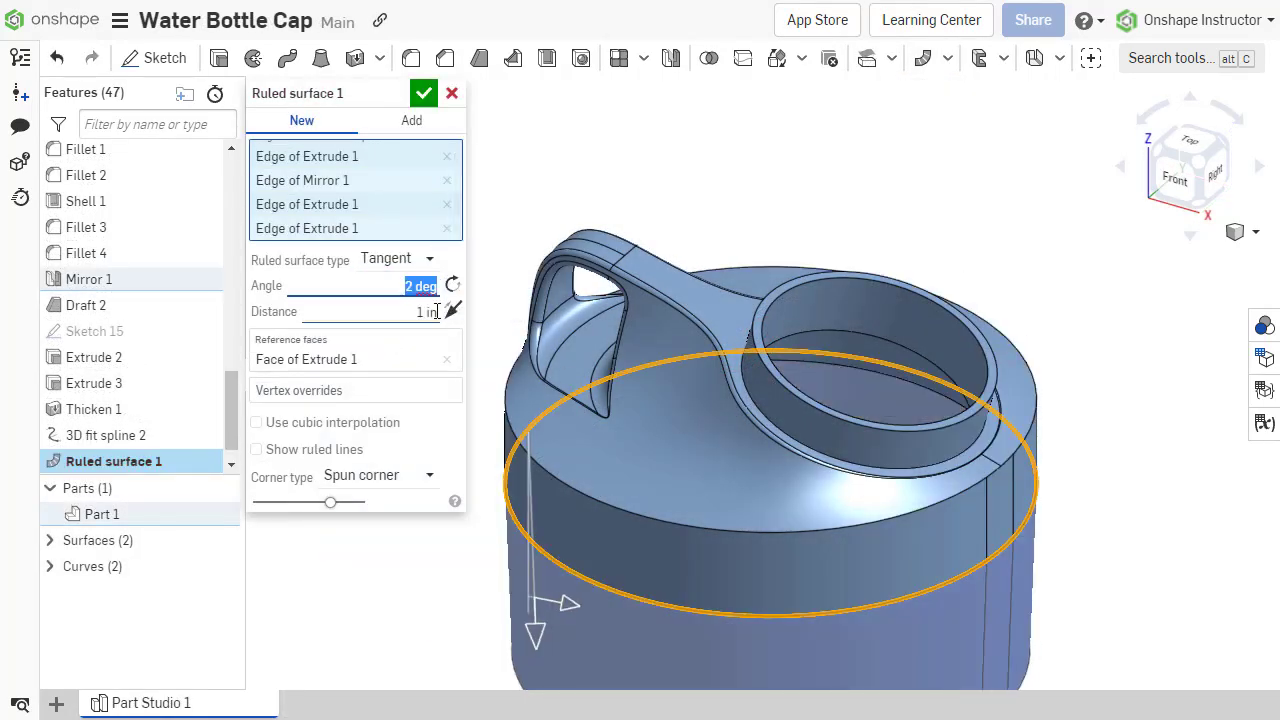
pyautogui.click(428, 96)
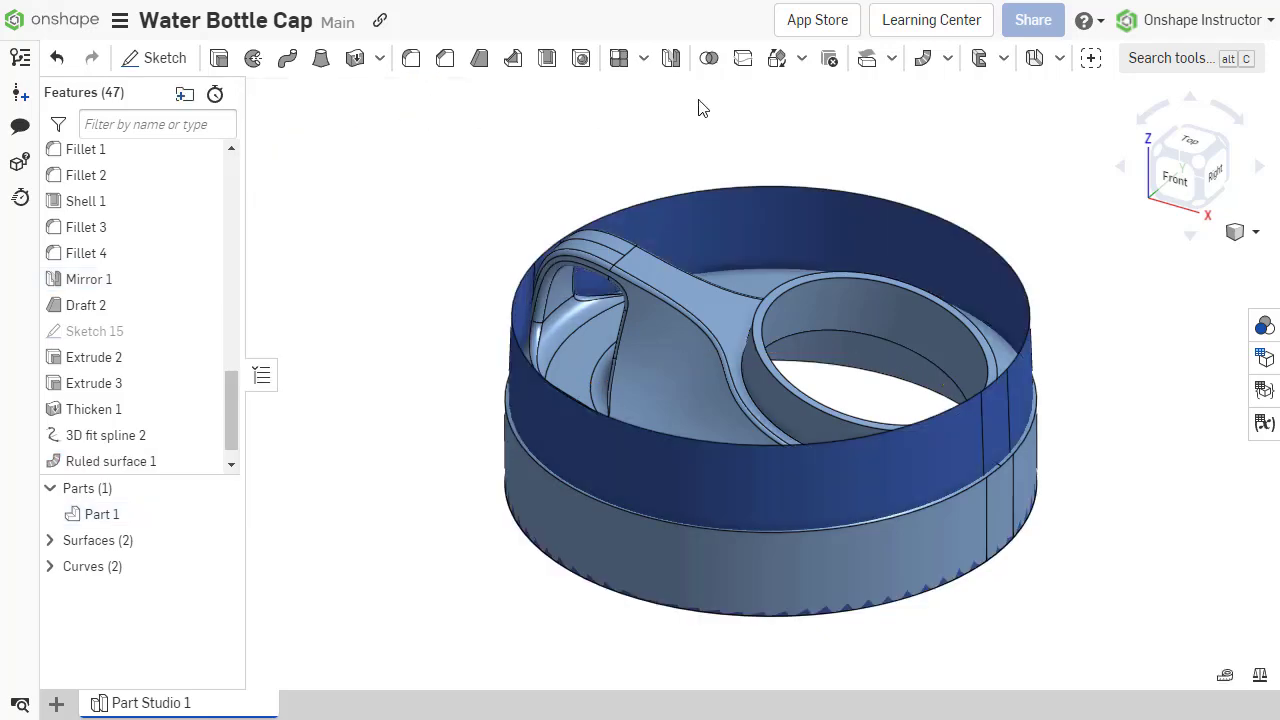
# Step: Set up a split of Part 1 using the ruled Surface 2
pyautogui.click(743, 58)
pyautogui.click(689, 320)
pyautogui.click(577, 437)
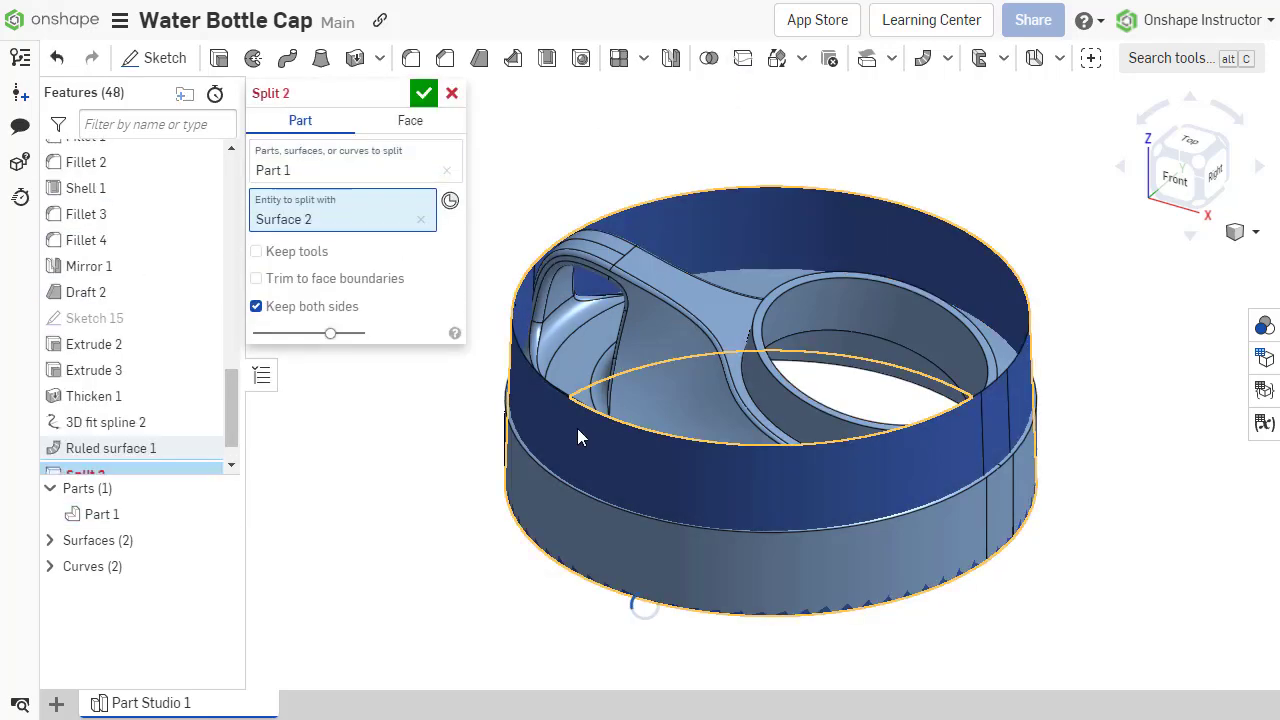